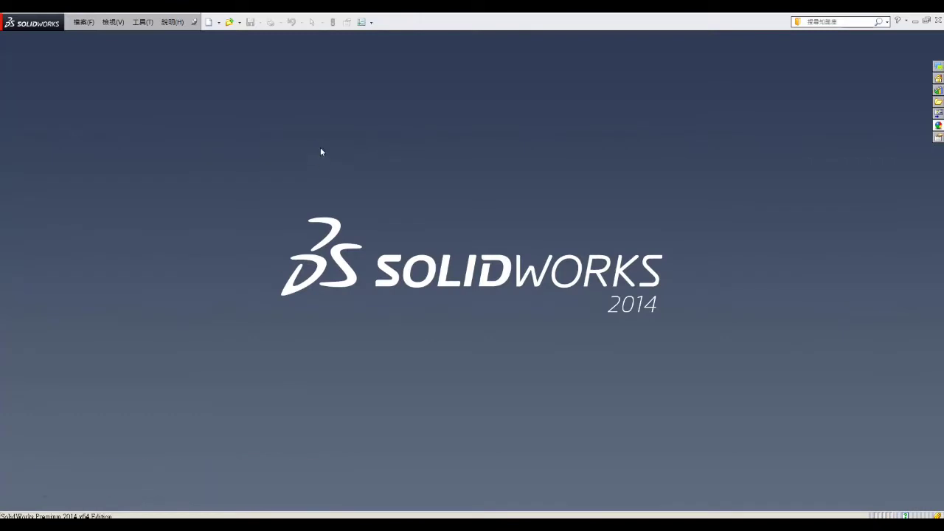
# Create a new part document.
pyautogui.click(218, 23)
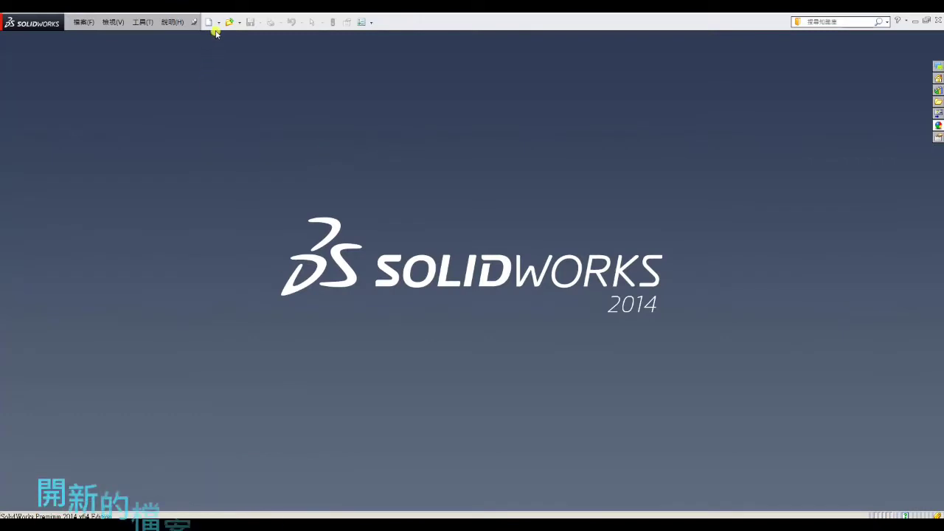
pyautogui.click(220, 36)
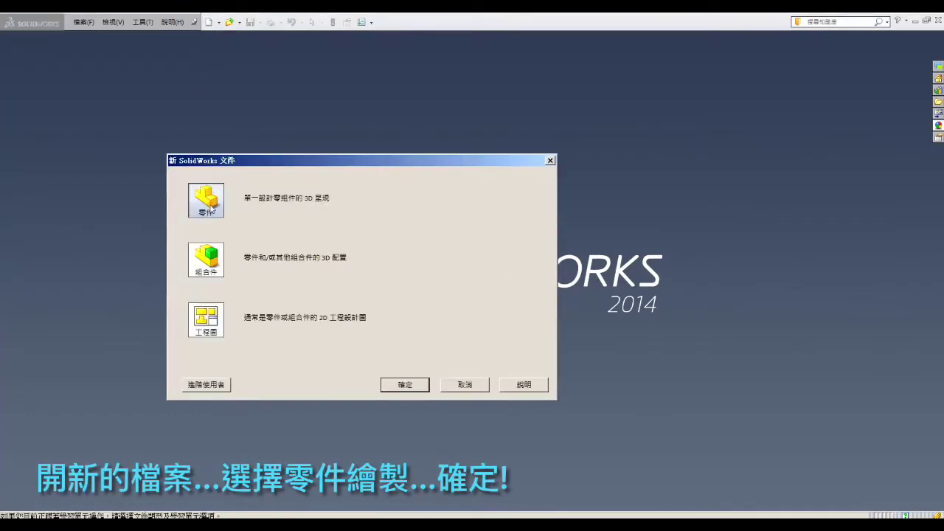
pyautogui.click(407, 385)
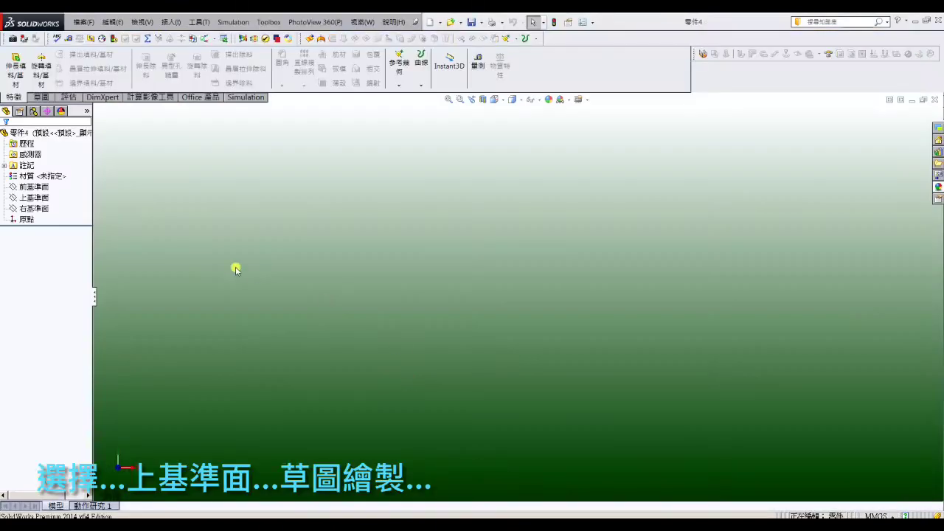
# On the Top Plane, sketch horizontal and vertical construction lines meeting at the origin.
pyautogui.click(54, 184)
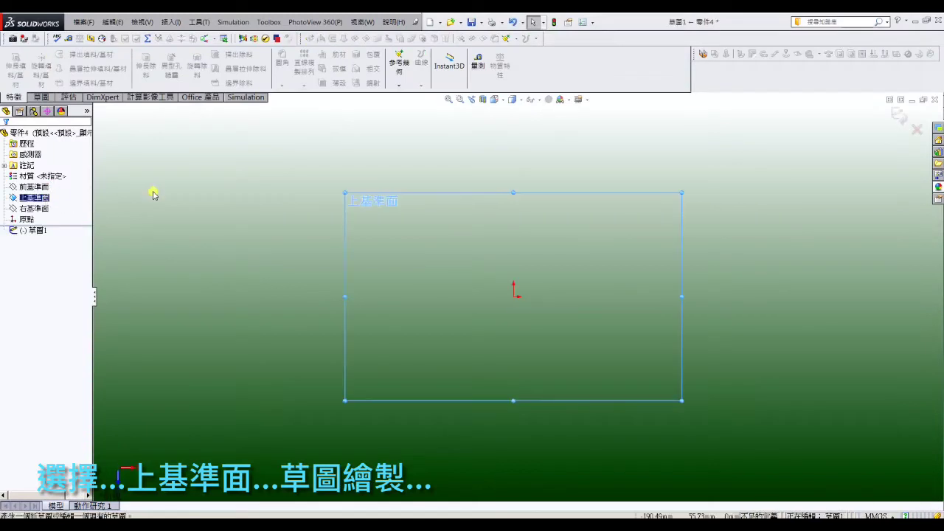
pyautogui.click(40, 98)
pyautogui.click(56, 54)
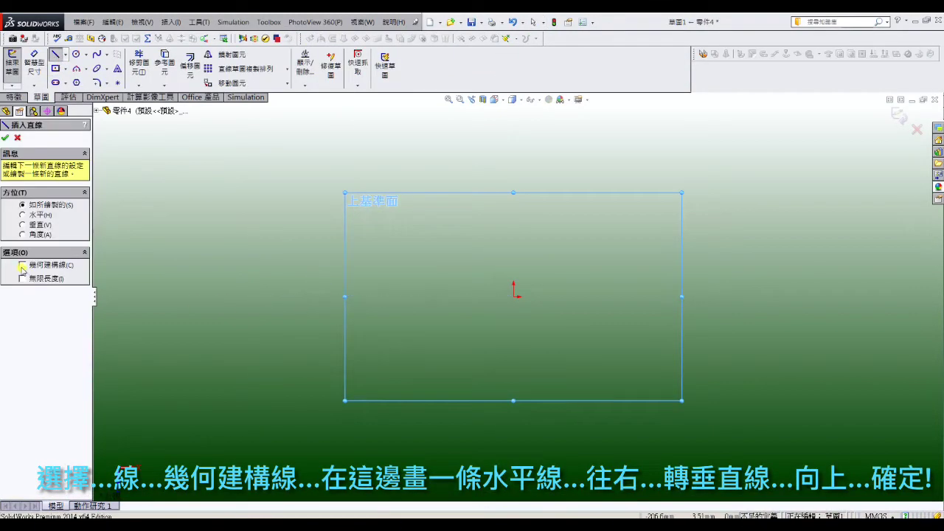
pyautogui.click(358, 297)
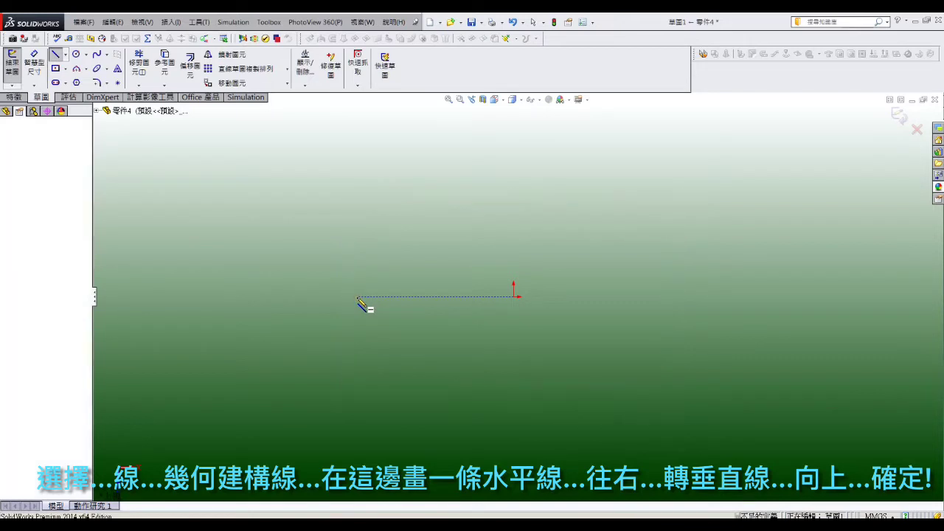
pyautogui.click(514, 297)
pyautogui.click(514, 142)
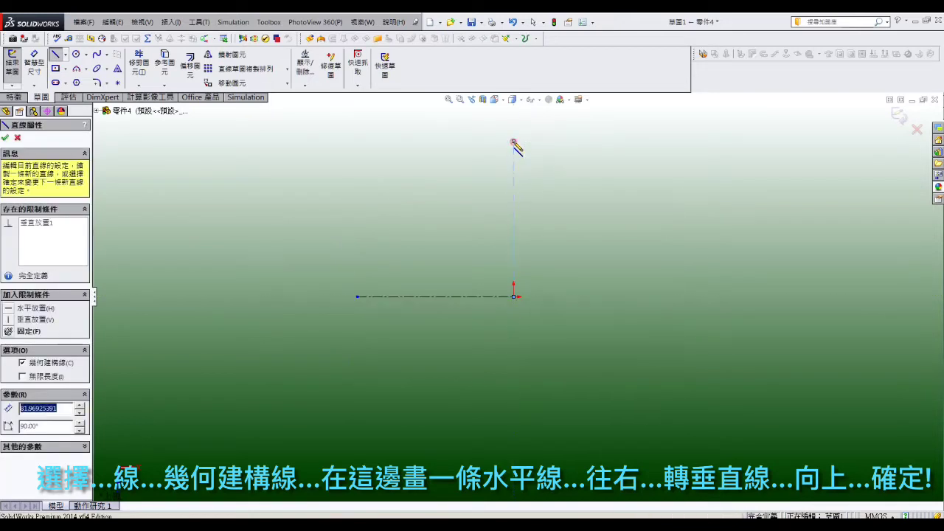
pyautogui.rightClick(514, 141)
pyautogui.click(538, 147)
pyautogui.click(76, 83)
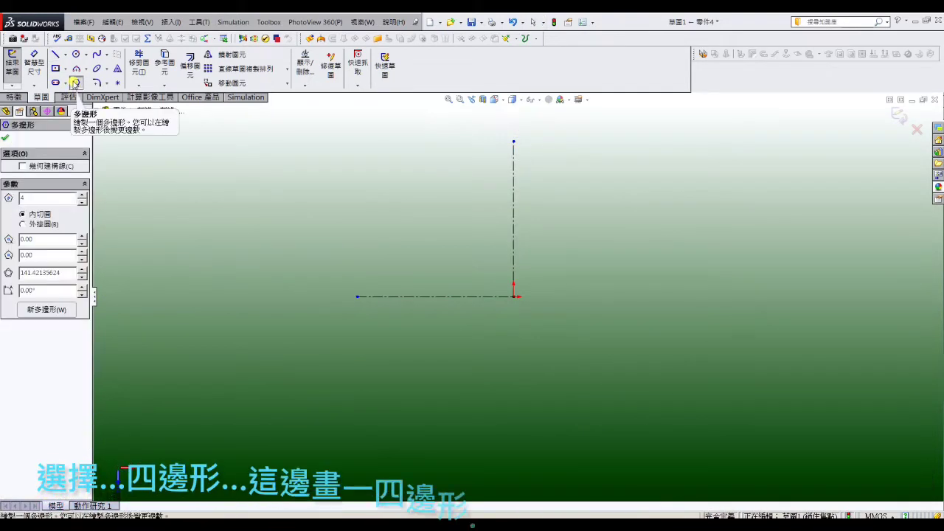
# Draw a large square centred on the origin and a small square at its top corner.
pyautogui.click(514, 297)
pyautogui.click(515, 162)
pyautogui.rightClick(517, 164)
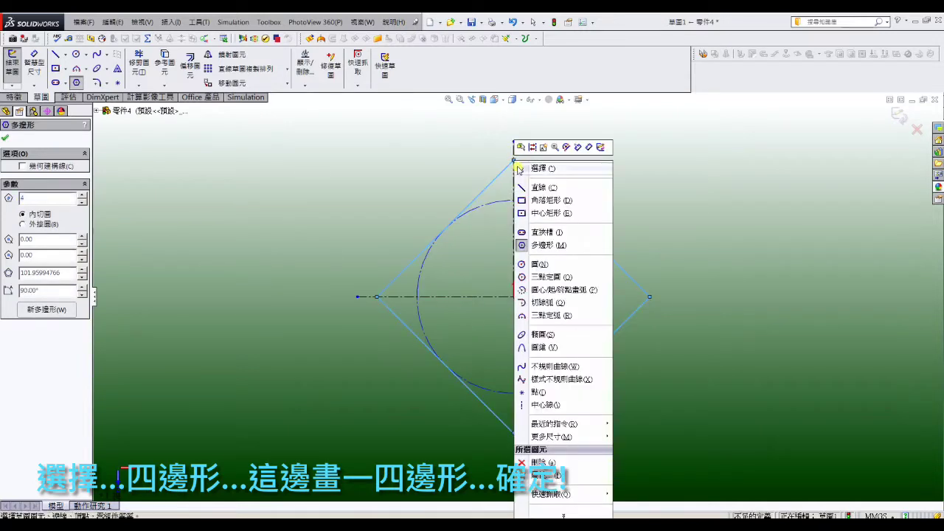
pyautogui.click(525, 168)
pyautogui.click(76, 83)
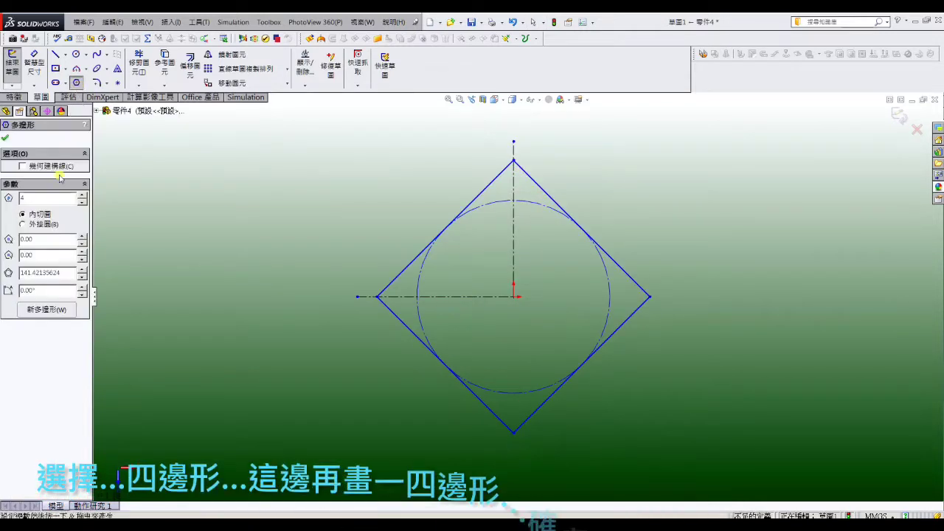
pyautogui.click(515, 188)
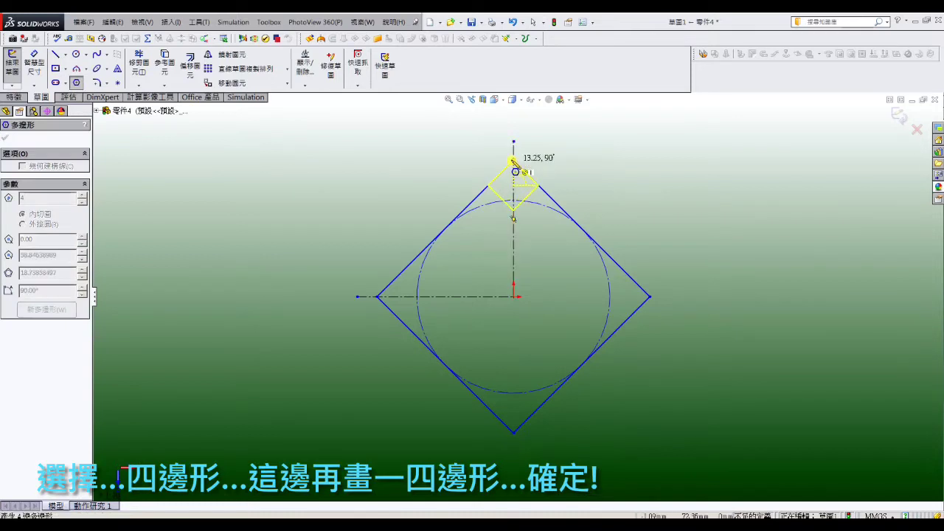
pyautogui.click(515, 164)
pyautogui.rightClick(514, 162)
pyautogui.click(530, 168)
# Add three concentric circles centred on the origin.
pyautogui.click(76, 53)
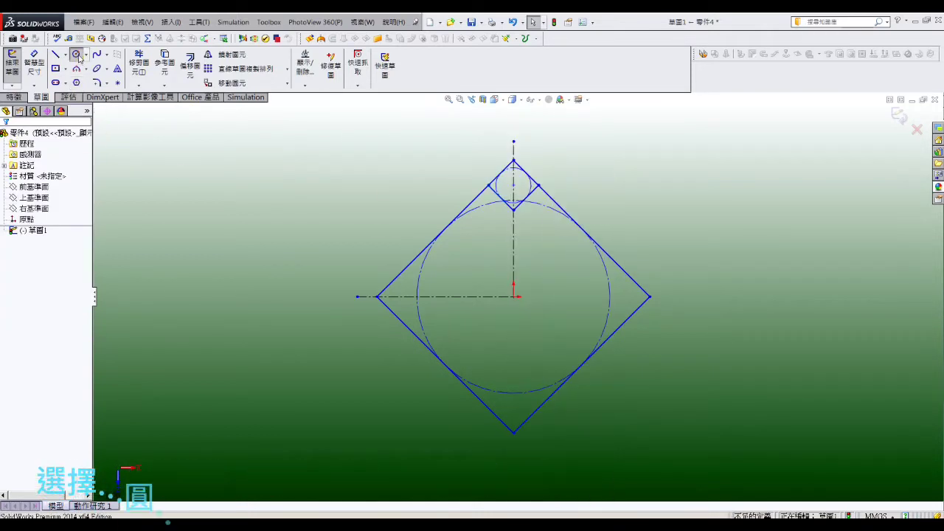
pyautogui.click(514, 297)
pyautogui.click(514, 262)
pyautogui.click(514, 296)
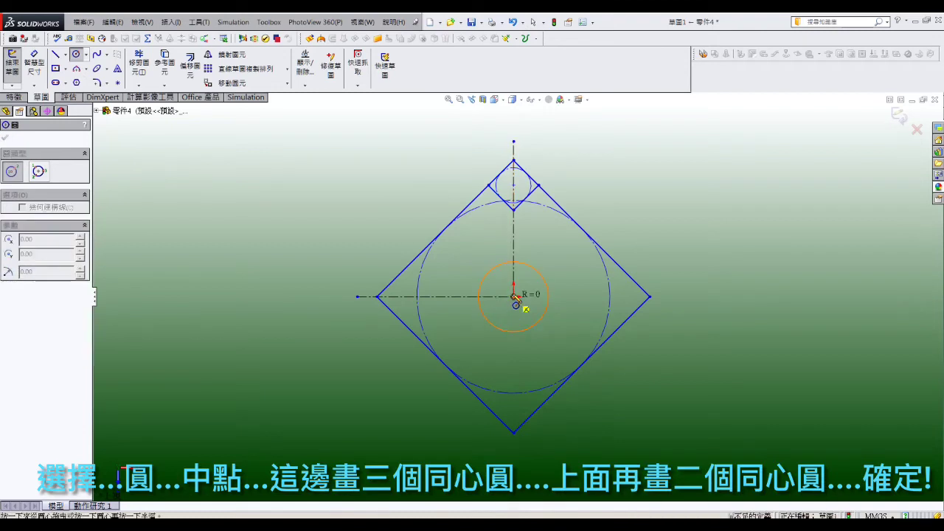
pyautogui.click(552, 259)
pyautogui.click(517, 299)
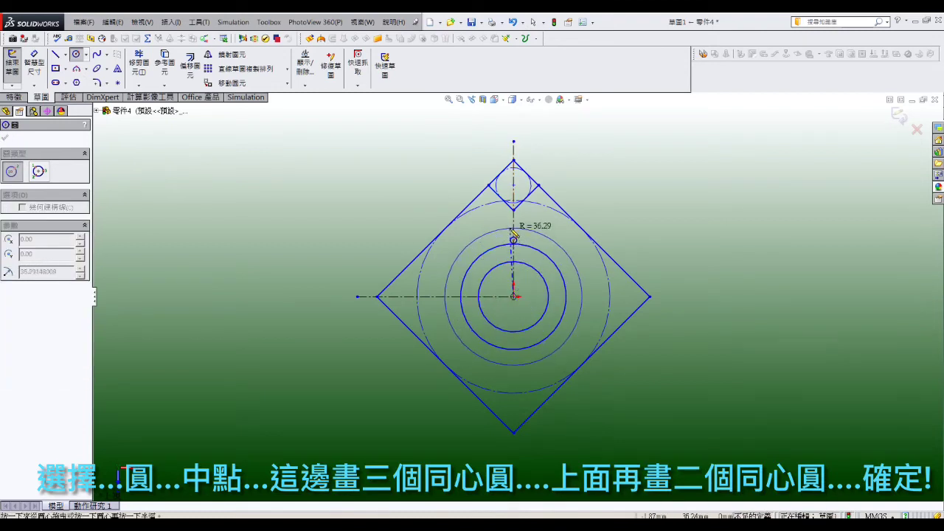
pyautogui.click(513, 228)
# Add two concentric circles, an outer circle and a hole, inside the small top square.
pyautogui.scroll(-3, 521, 192)
pyautogui.click(508, 201)
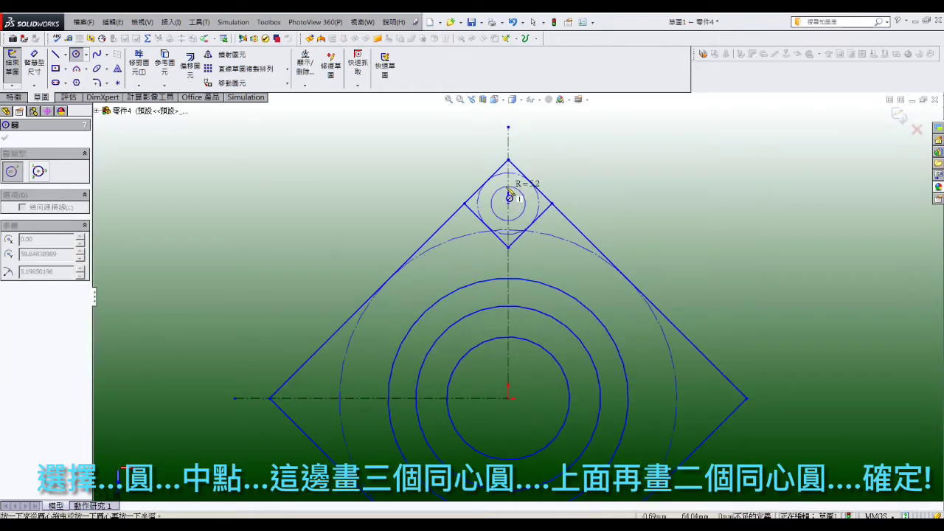
pyautogui.click(516, 212)
pyautogui.click(508, 202)
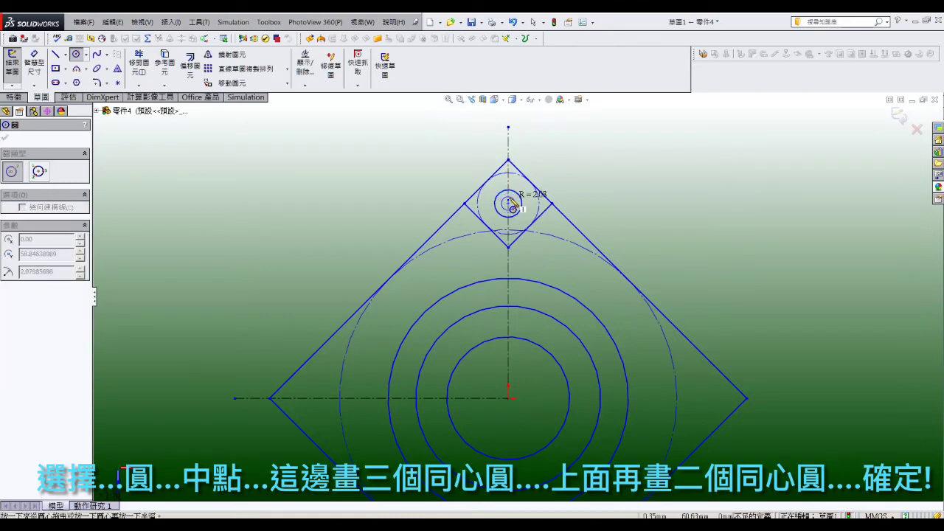
pyautogui.click(516, 206)
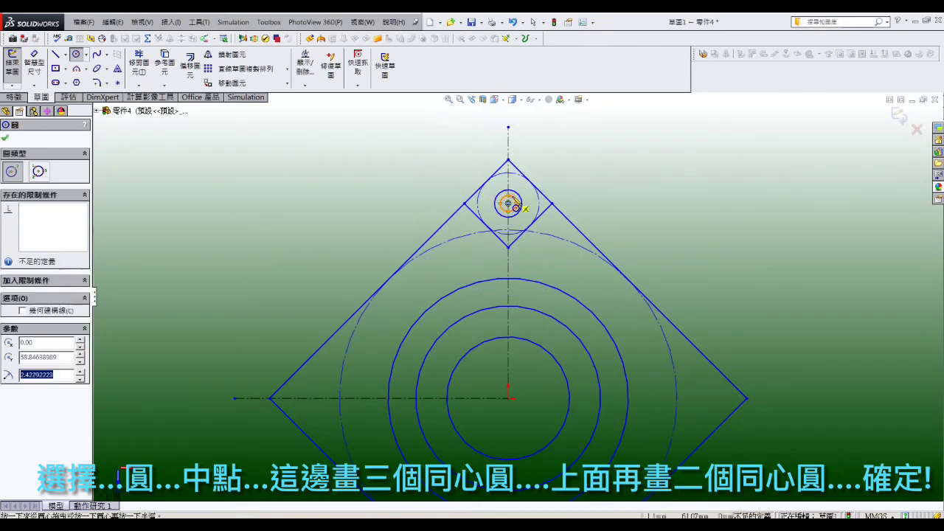
pyautogui.rightClick(517, 189)
pyautogui.click(520, 190)
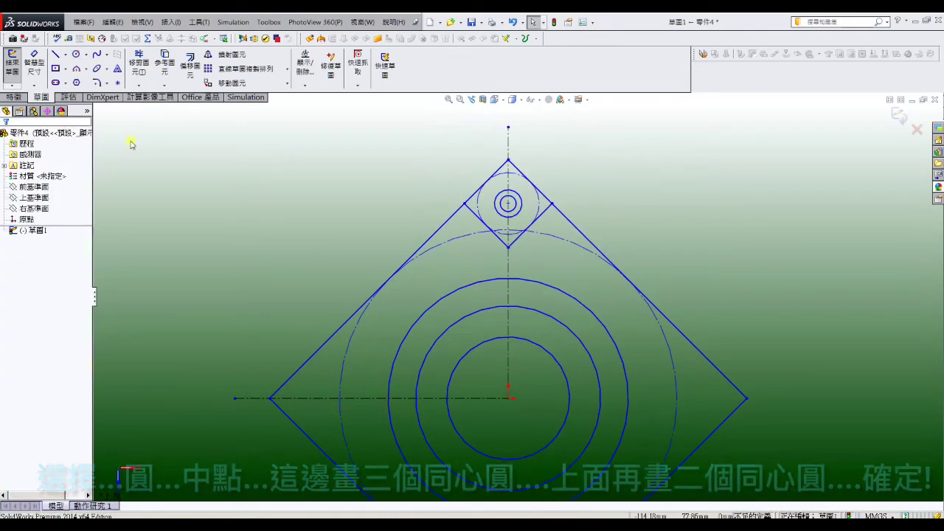
# Draw a construction line from the large square's upper-left edge midpoint to the centre.
pyautogui.click(55, 54)
pyautogui.click(22, 267)
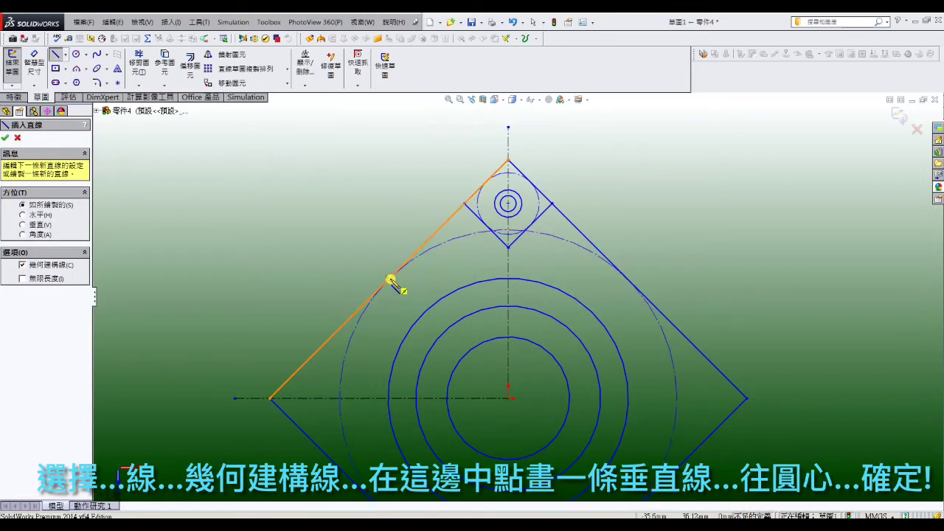
pyautogui.click(389, 279)
pyautogui.click(507, 400)
pyautogui.rightClick(508, 400)
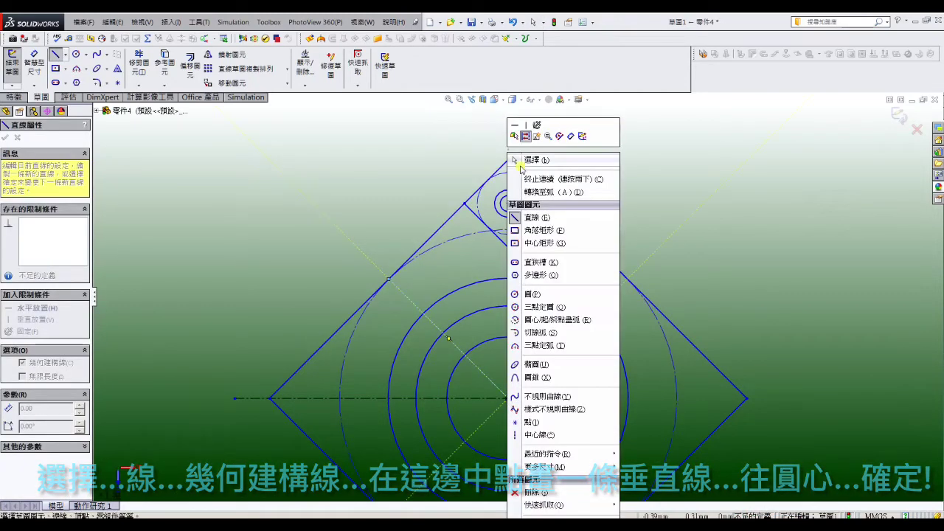
pyautogui.click(528, 158)
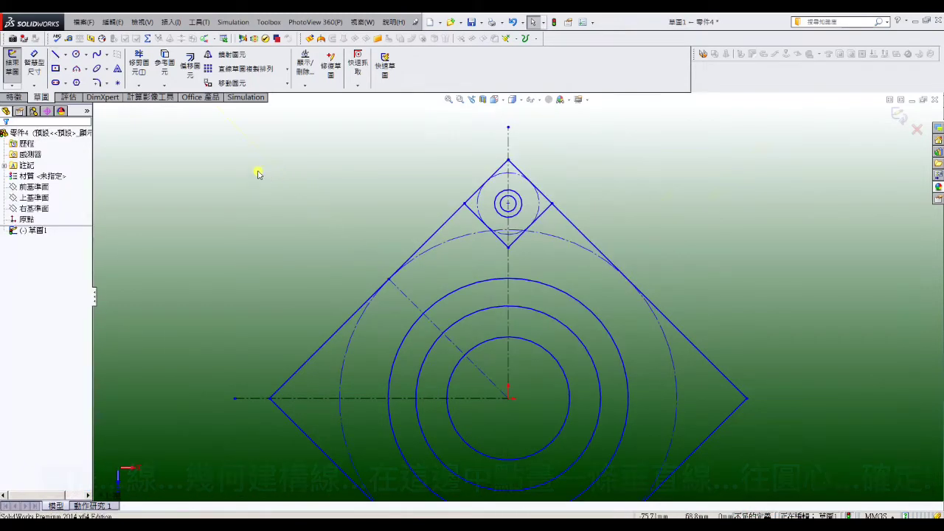
# Round the chosen sketch corner with an R8 fillet.
pyautogui.click(98, 83)
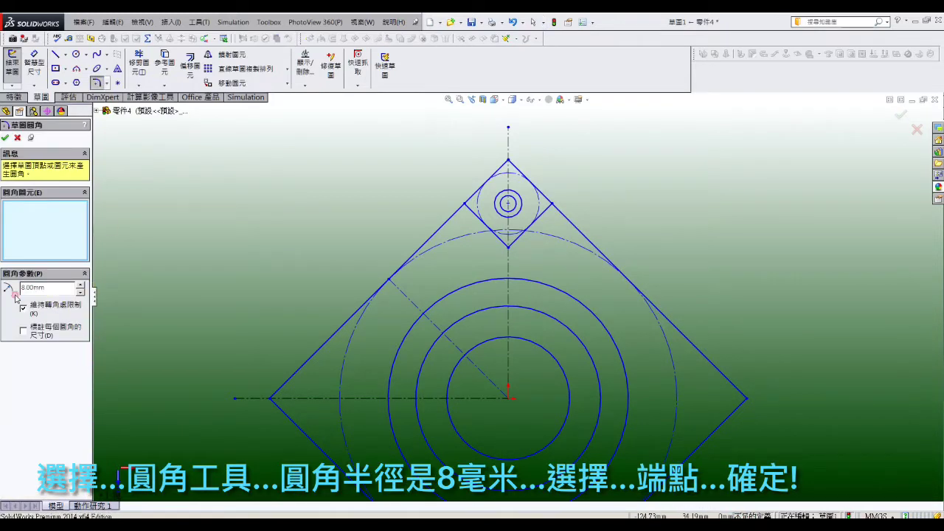
pyautogui.click(508, 248)
pyautogui.click(5, 137)
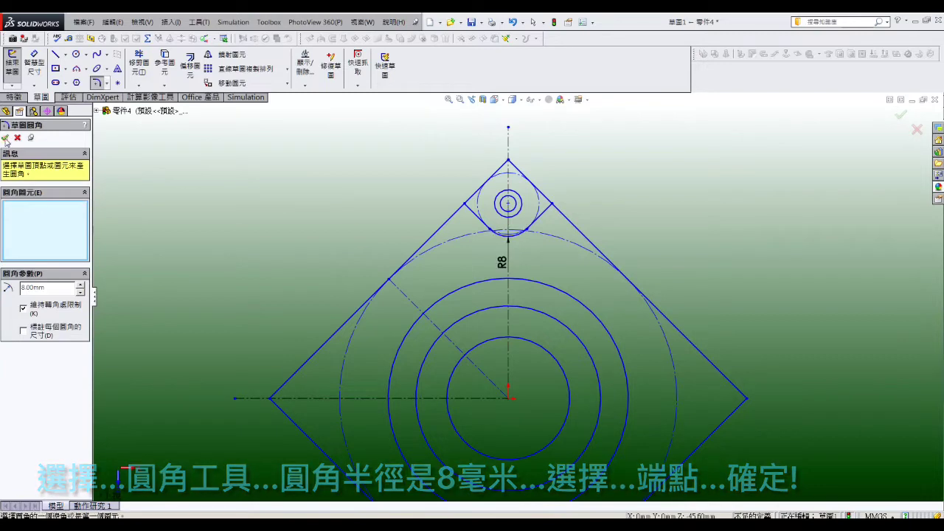
pyautogui.click(34, 62)
# Dimension the large square's edge to 80 mm and the small square's edge to 16 mm.
pyautogui.click(413, 251)
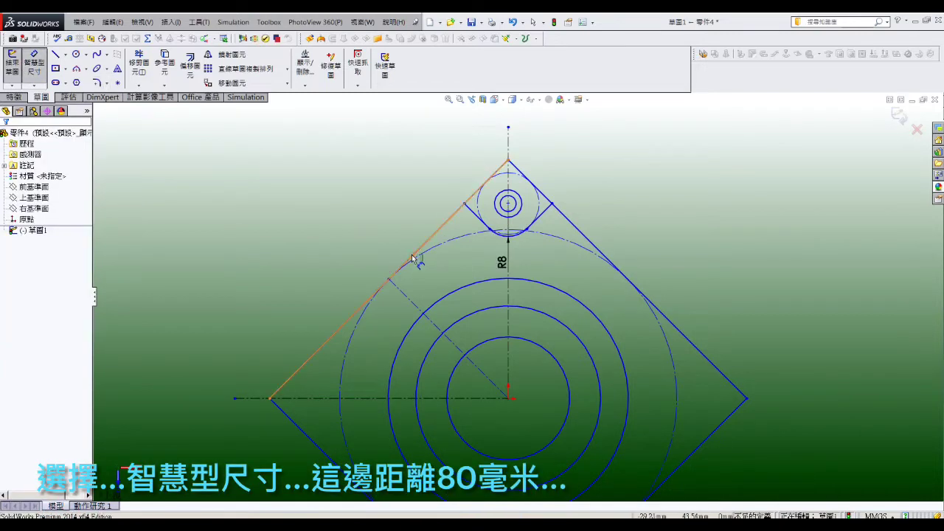
pyautogui.click(396, 243)
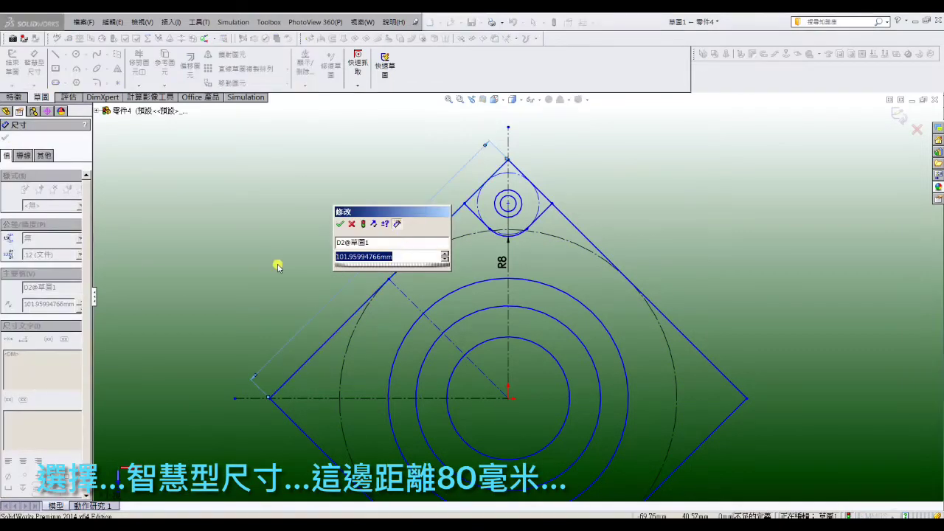
pyautogui.write('80')
pyautogui.press('Return')
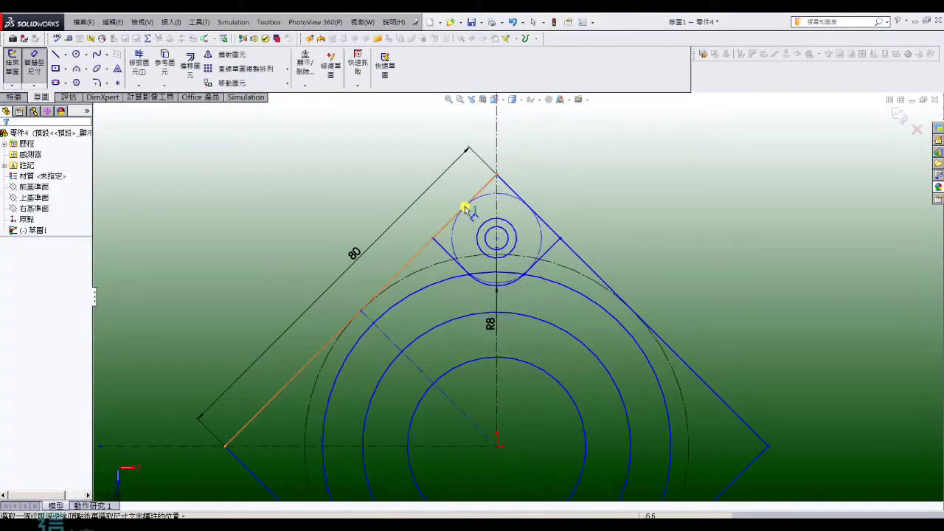
pyautogui.click(516, 195)
pyautogui.click(461, 188)
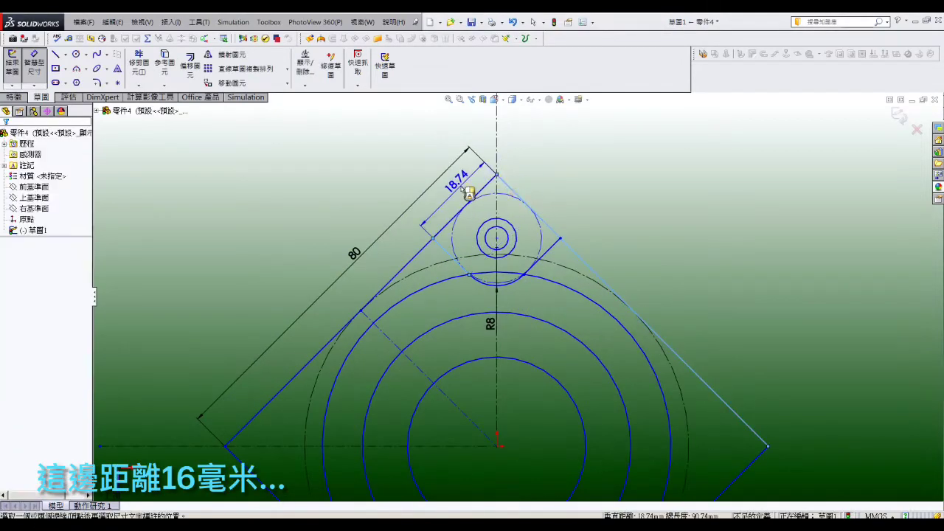
pyautogui.write('16')
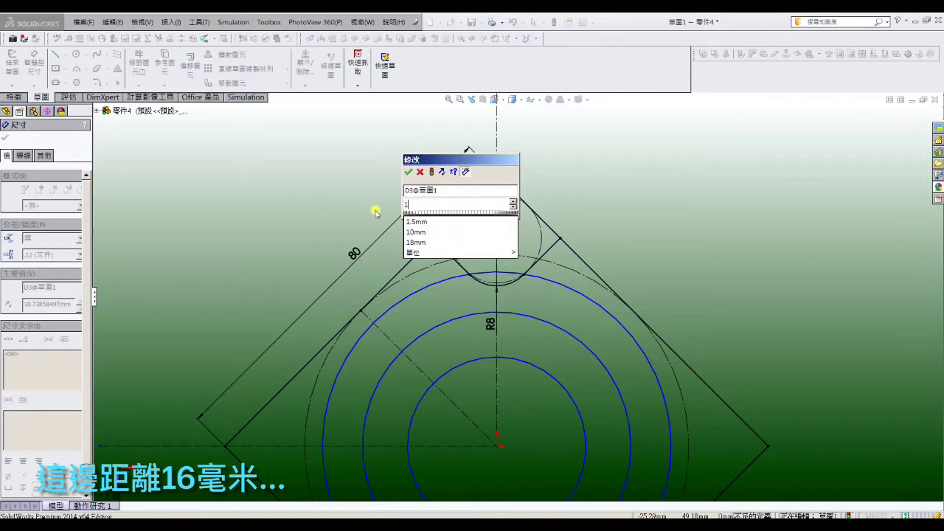
pyautogui.press('Return')
# Dimension the corner hole to Ø5 and its surrounding boss circle to Ø9.
pyautogui.scroll(-2, 514, 245)
pyautogui.click(514, 245)
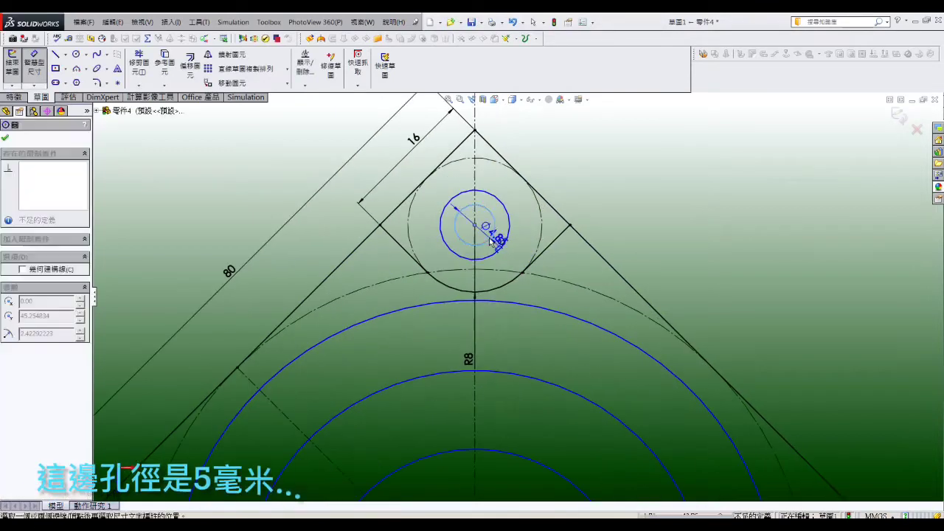
pyautogui.click(487, 233)
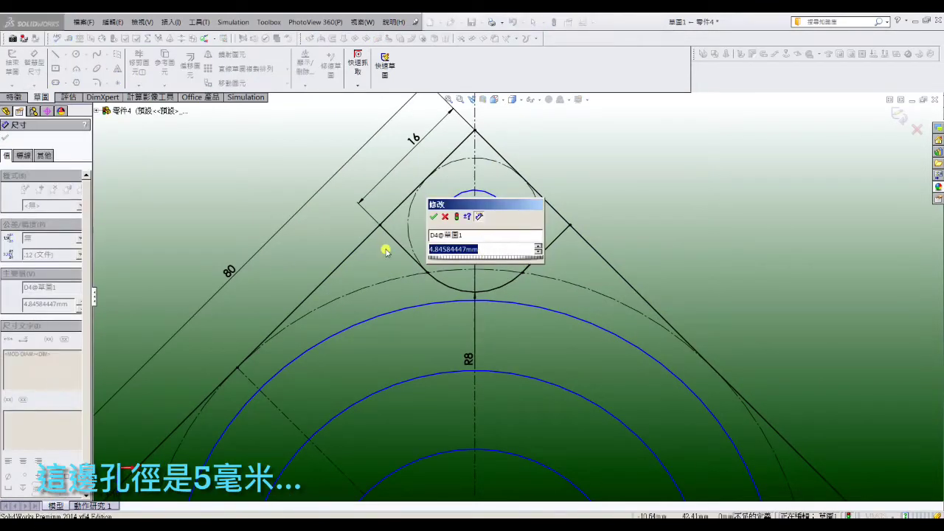
pyautogui.write('5')
pyautogui.press('Return')
pyautogui.click(447, 204)
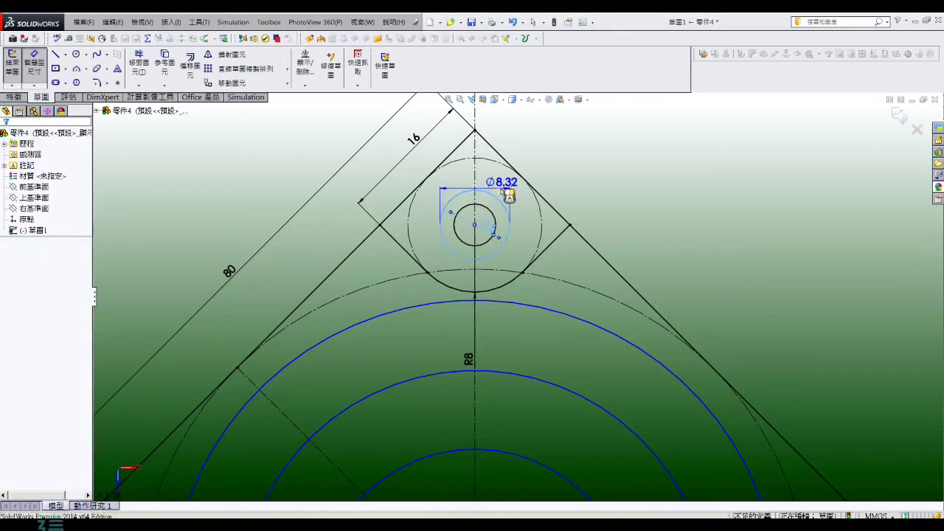
pyautogui.click(502, 191)
pyautogui.write('9')
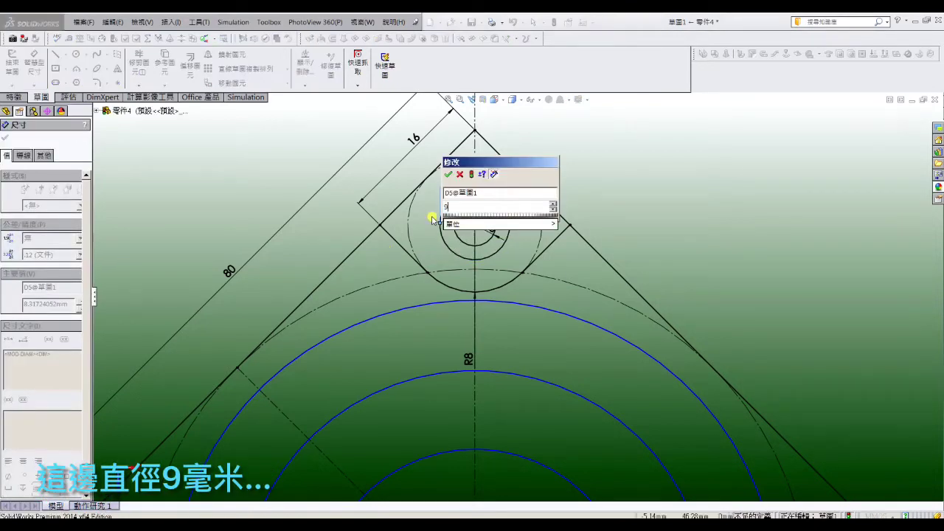
pyautogui.press('Return')
# Dimension the central ring circles to Ø20, Ø30 and Ø36.
pyautogui.scroll(2, 432, 295)
pyautogui.click(453, 415)
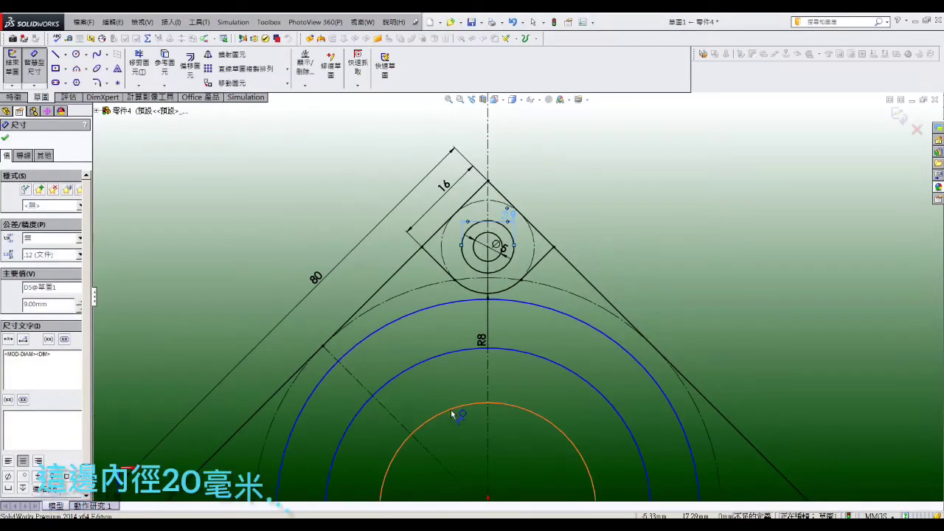
pyautogui.click(455, 434)
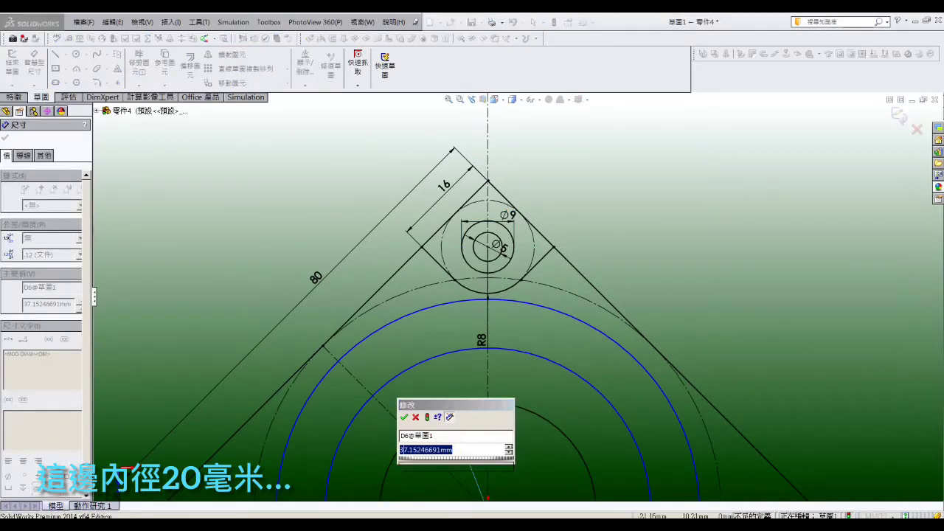
pyautogui.write('20')
pyautogui.press('Return')
pyautogui.click(467, 354)
pyautogui.click(568, 427)
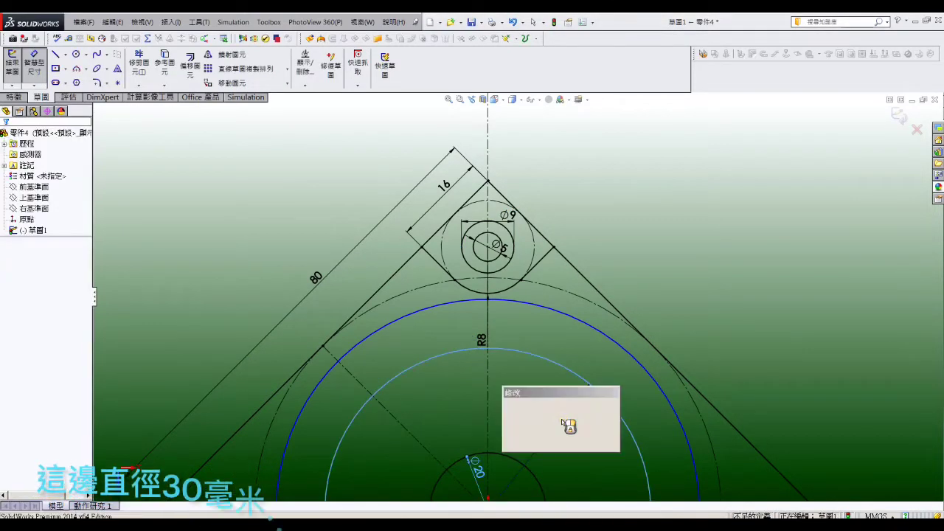
pyautogui.write('30')
pyautogui.press('Return')
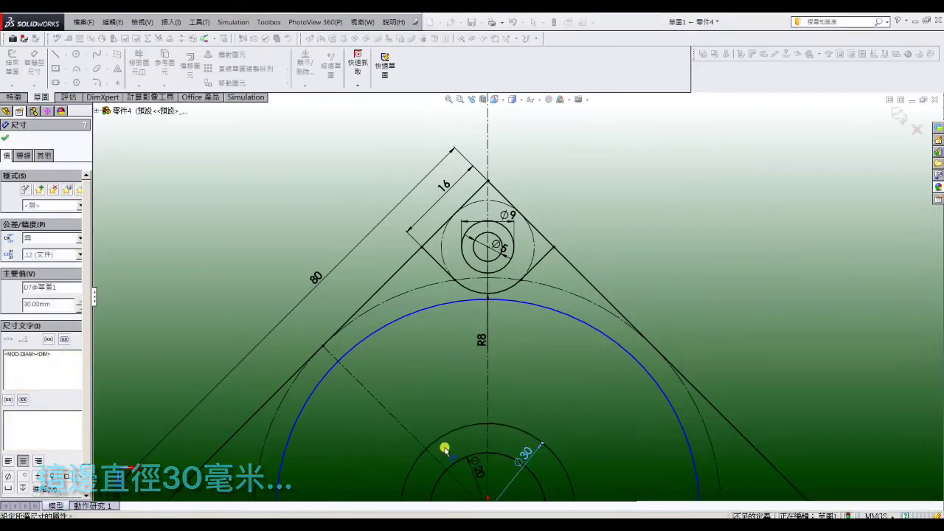
pyautogui.click(598, 335)
pyautogui.click(600, 426)
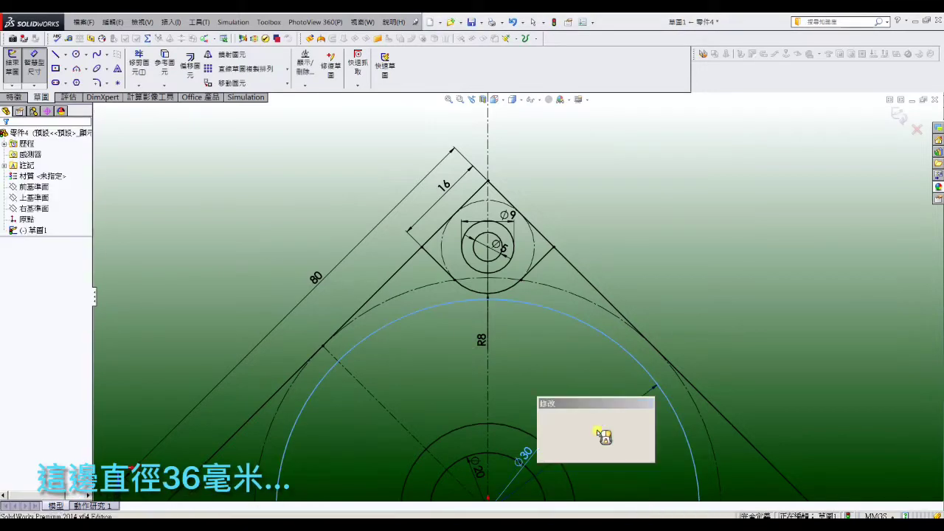
pyautogui.write('36')
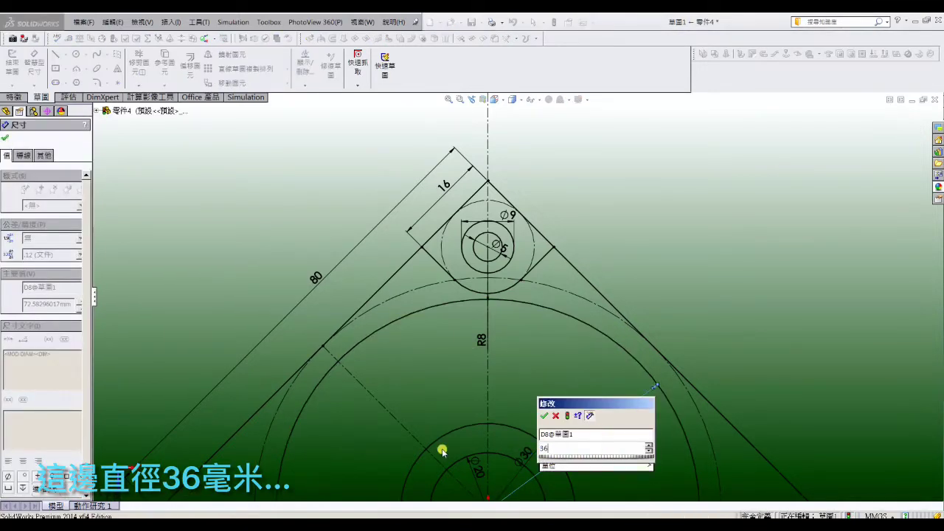
pyautogui.press('Return')
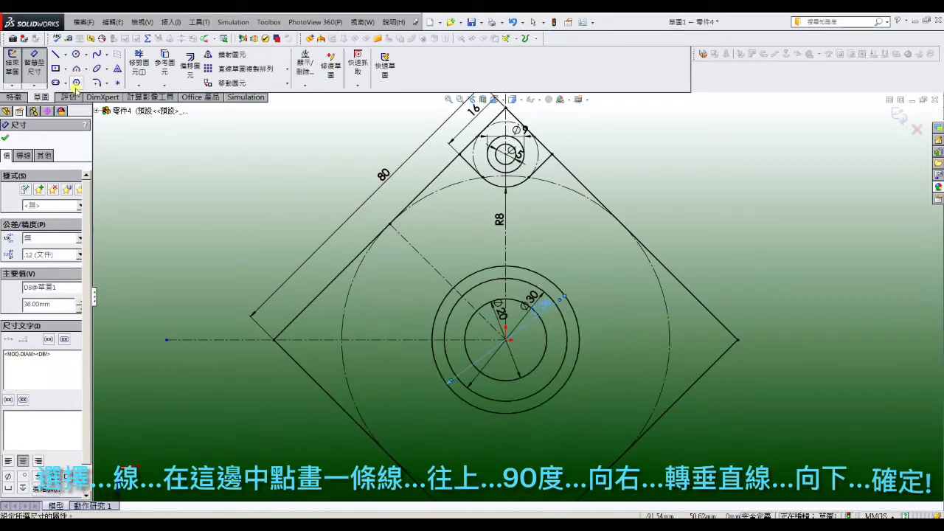
# Draw a three-segment bent rib outline from the diagonal centreline down to the outer circle.
pyautogui.click(55, 55)
pyautogui.scroll(-2, 432, 231)
pyautogui.scroll(-1, 413, 236)
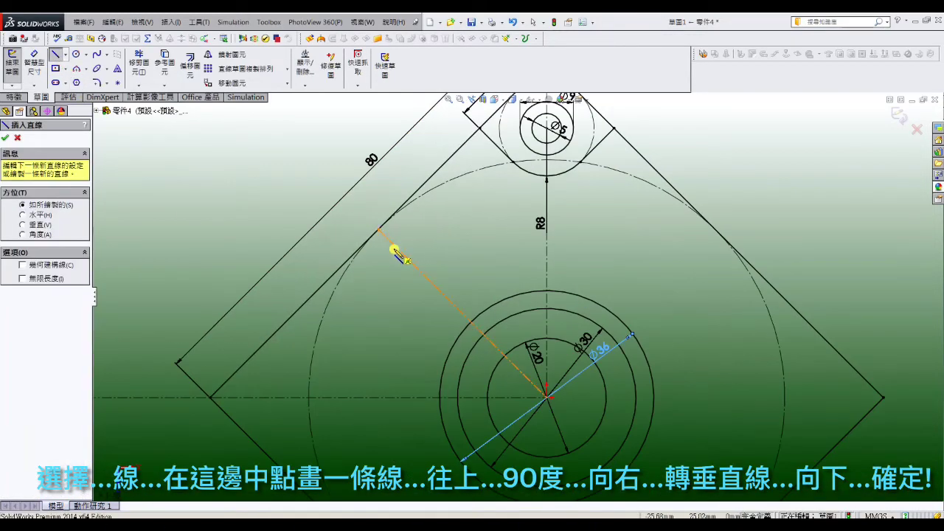
pyautogui.click(396, 245)
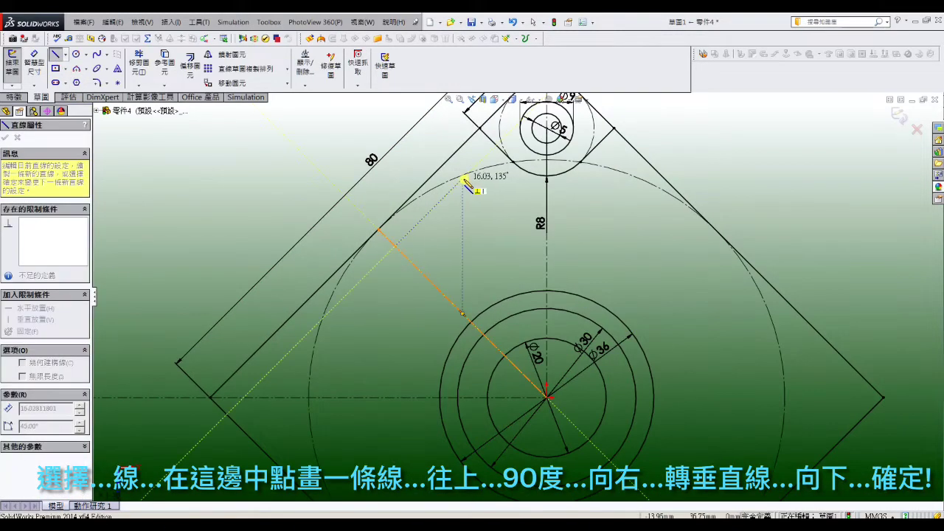
pyautogui.click(462, 178)
pyautogui.click(500, 216)
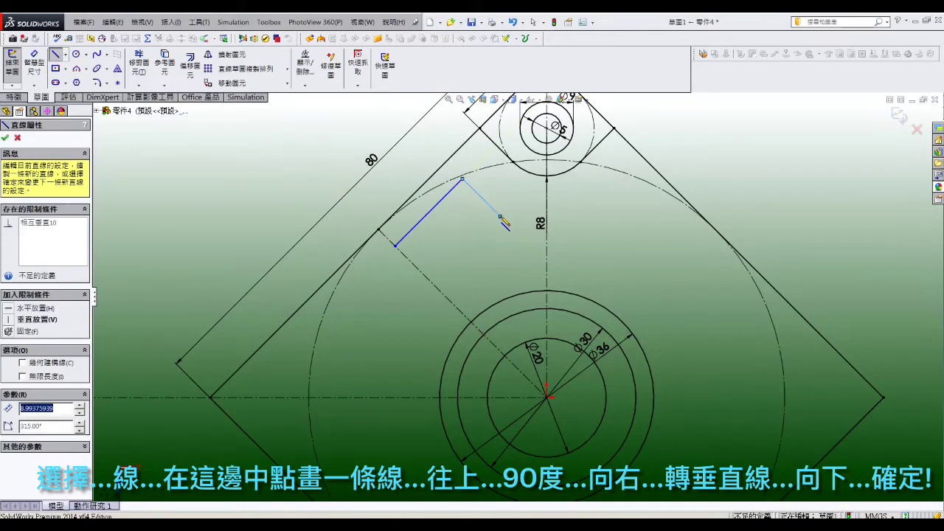
pyautogui.click(502, 302)
pyautogui.rightClick(502, 302)
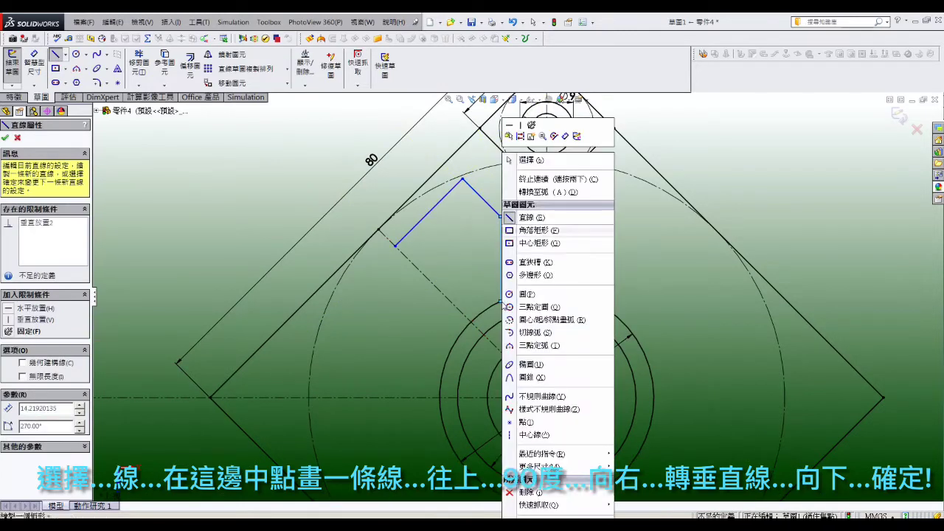
pyautogui.click(543, 167)
# Dimension the rib: 3 mm offset from the edge, 3 mm width, 16 mm from the centreline.
pyautogui.click(34, 63)
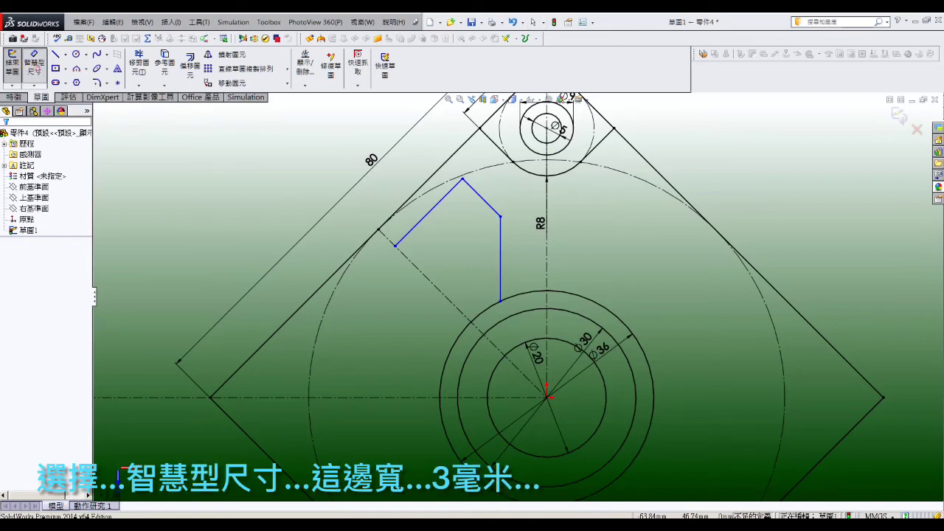
pyautogui.click(422, 189)
pyautogui.click(435, 205)
pyautogui.click(430, 211)
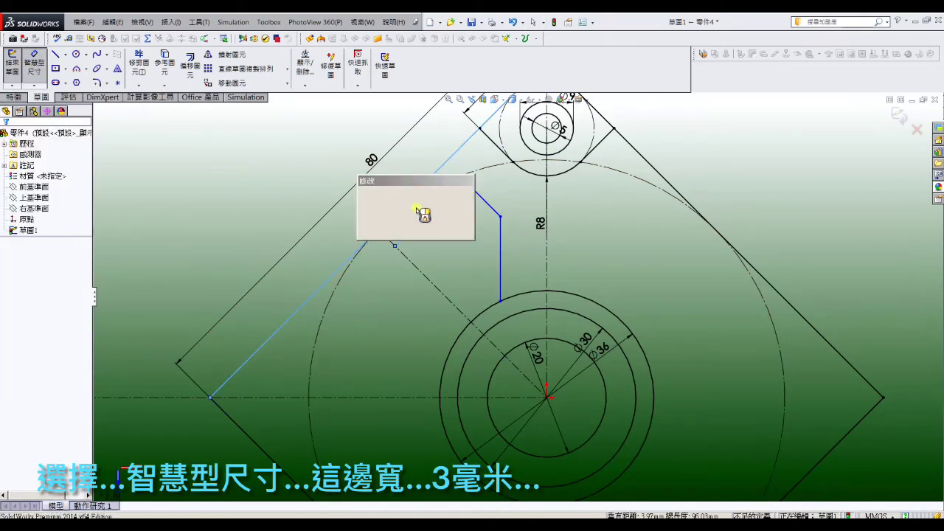
pyautogui.write('3')
pyautogui.press('Return')
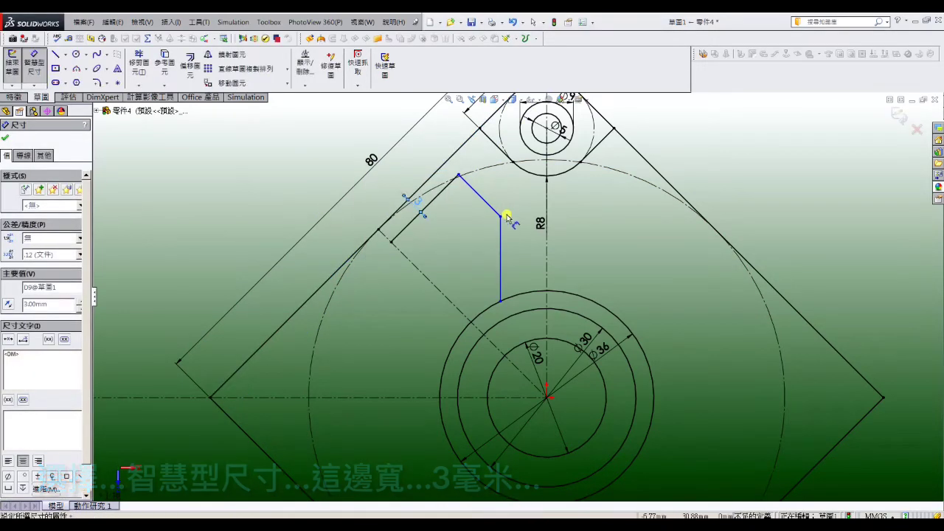
pyautogui.click(487, 204)
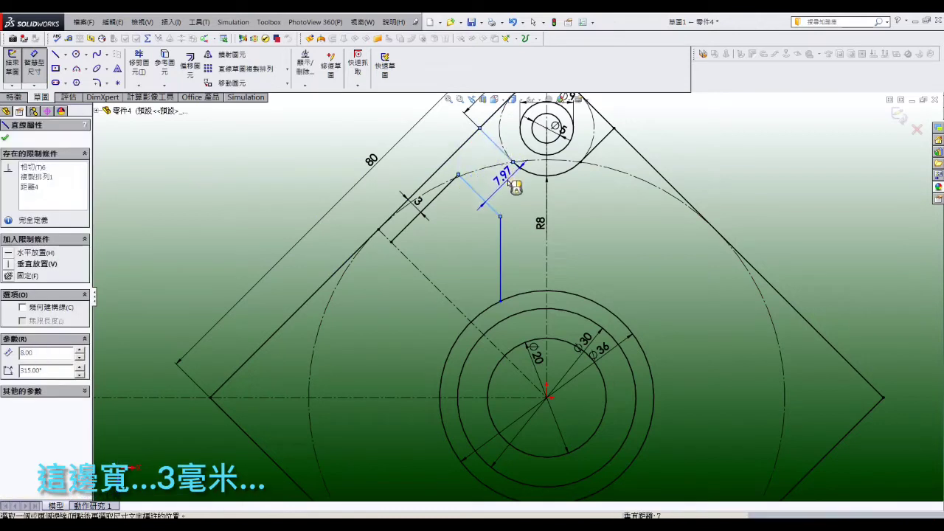
pyautogui.click(490, 190)
pyautogui.write('3')
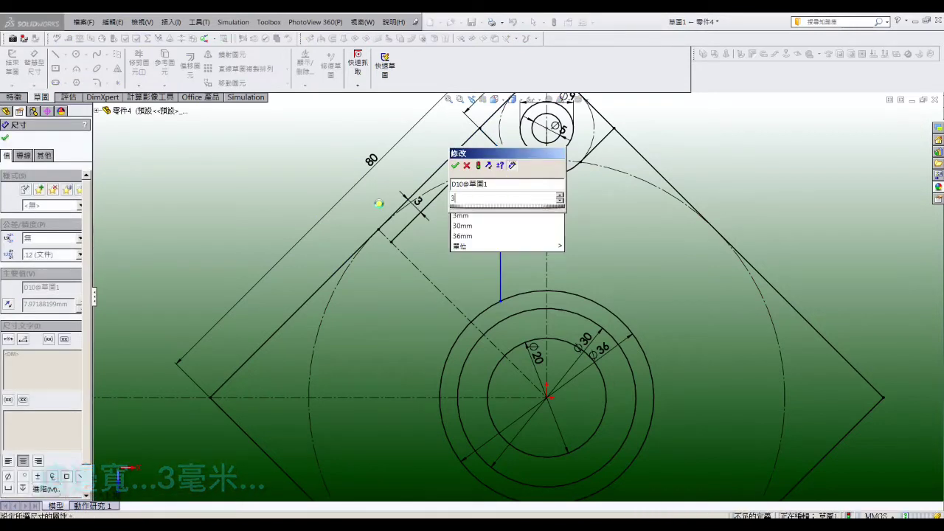
pyautogui.press('Return')
pyautogui.click(522, 243)
pyautogui.click(513, 240)
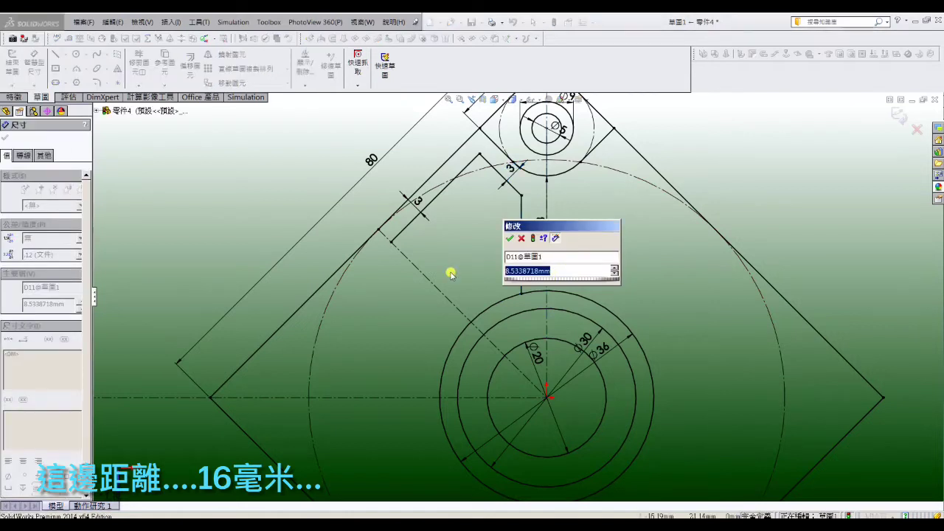
pyautogui.write('16')
pyautogui.press('Return')
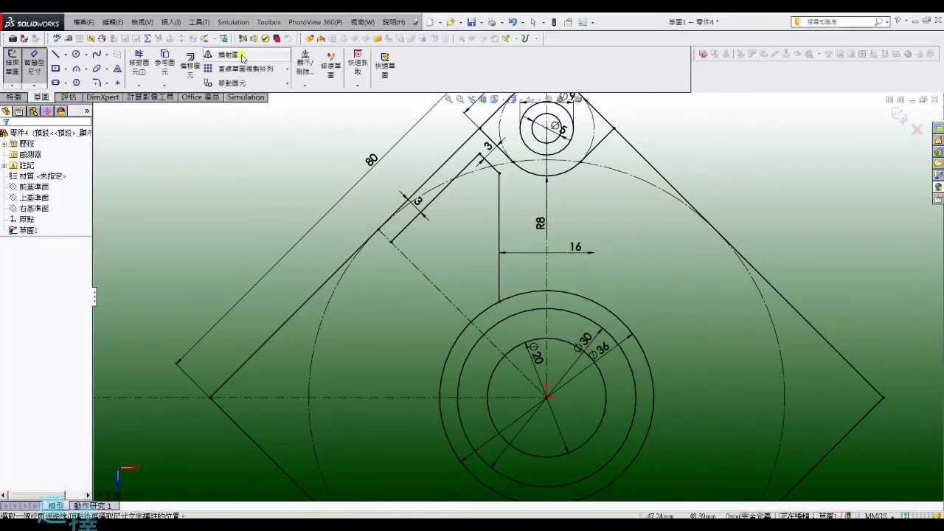
# Mirror the three rib lines about the diagonal centreline.
pyautogui.click(242, 55)
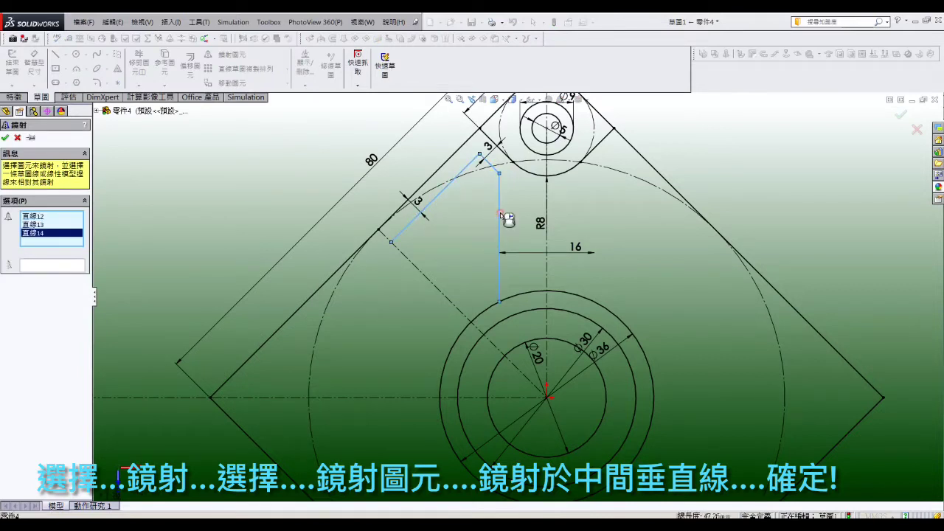
pyautogui.click(81, 269)
pyautogui.click(416, 270)
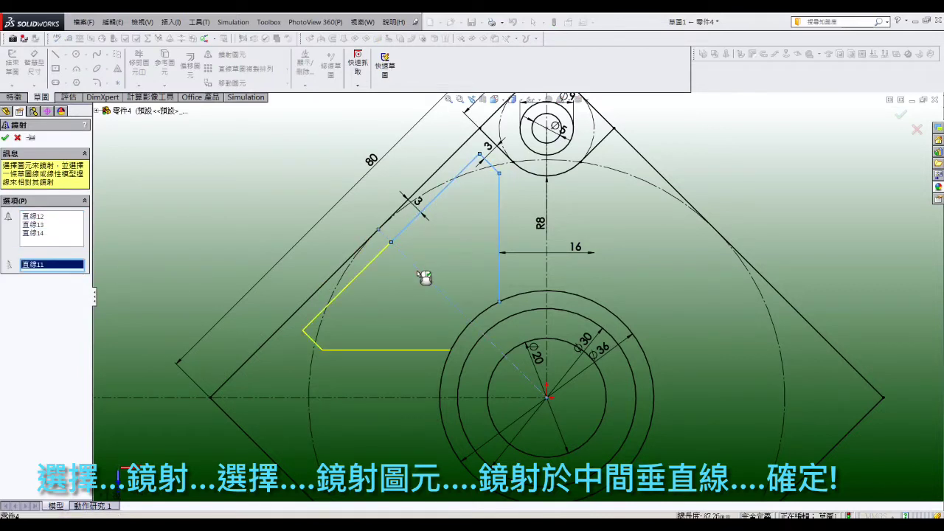
pyautogui.click(6, 138)
pyautogui.press('z')
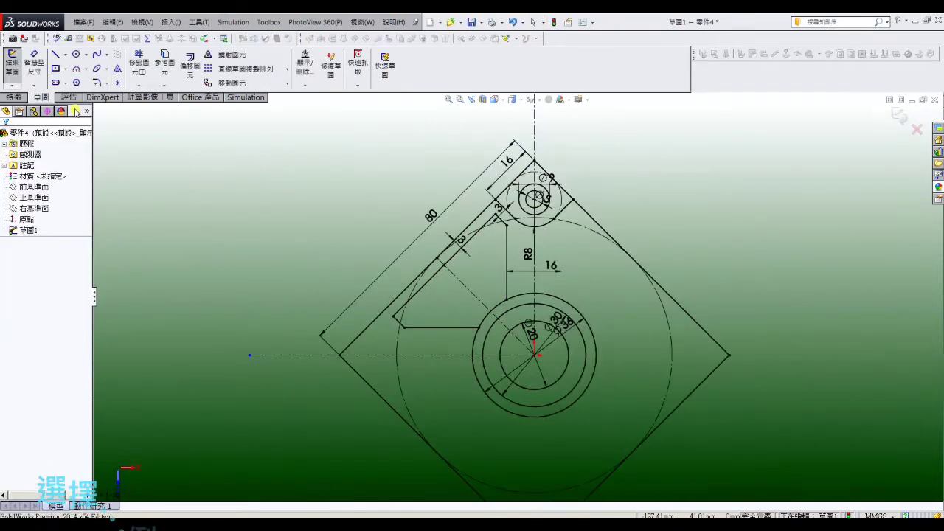
# Chamfer the large square's top corner by 3 mm, accepting the lost constraint.
pyautogui.click(106, 83)
pyautogui.click(109, 109)
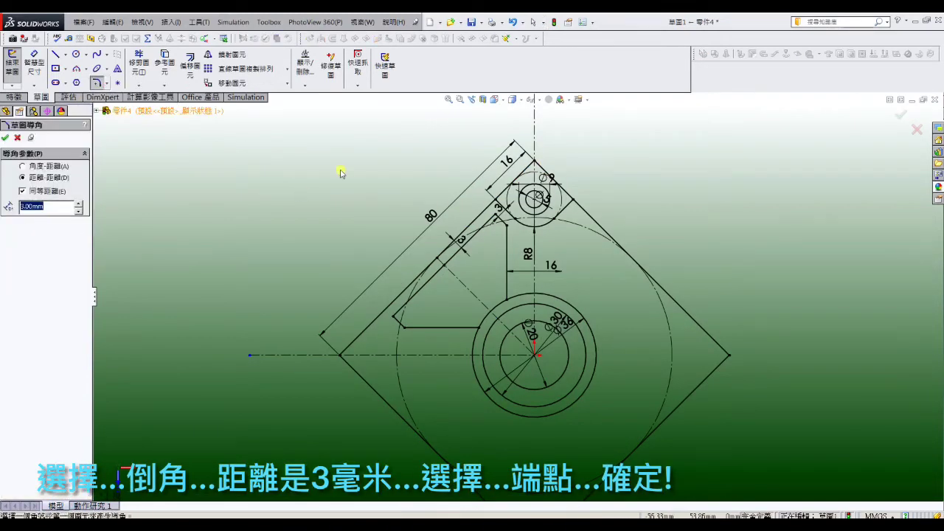
pyautogui.click(535, 160)
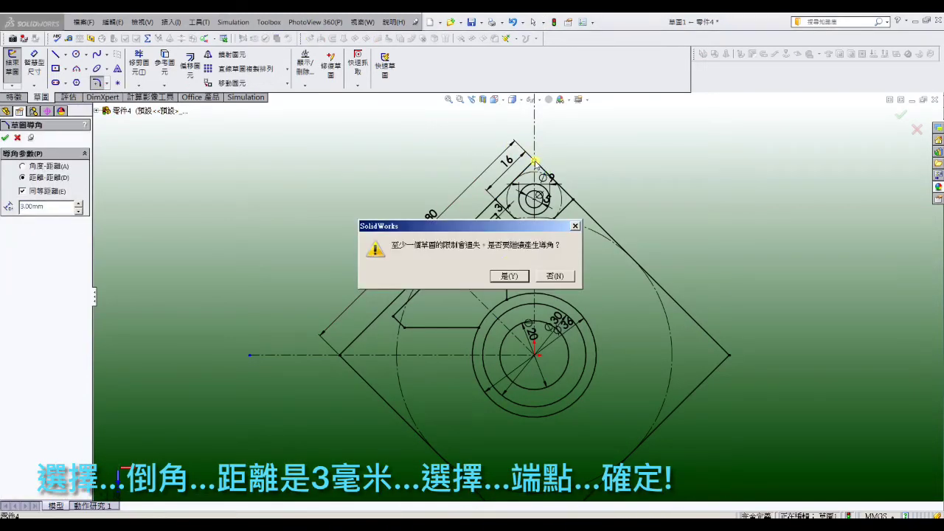
pyautogui.click(512, 277)
pyautogui.click(5, 137)
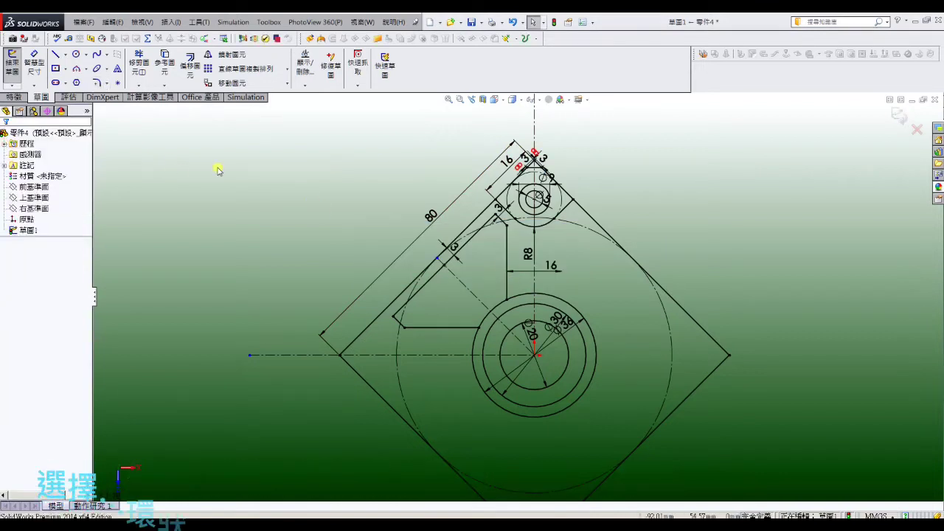
# Pattern the Ø5 hole, R8 arc and rib outline in 4 instances over 360° around the centre.
pyautogui.click(287, 69)
pyautogui.click(247, 88)
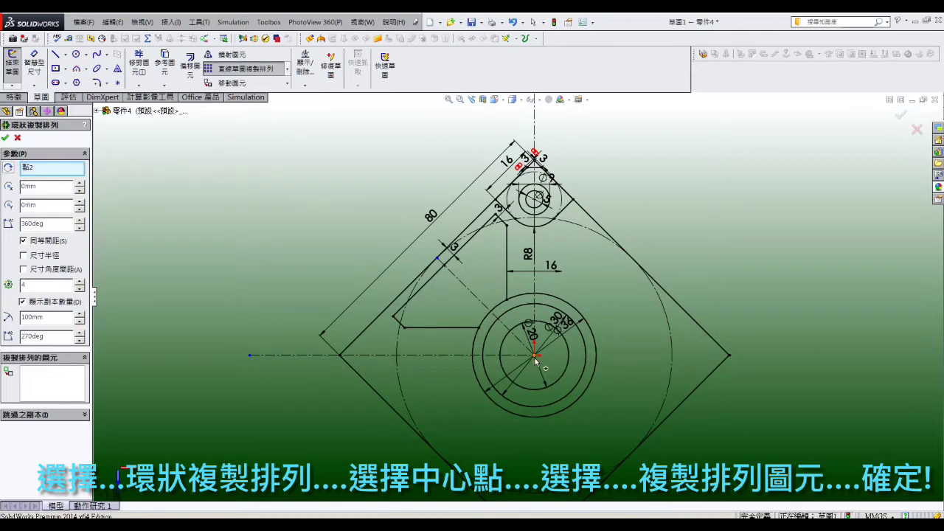
pyautogui.click(68, 388)
pyautogui.scroll(-2, 508, 230)
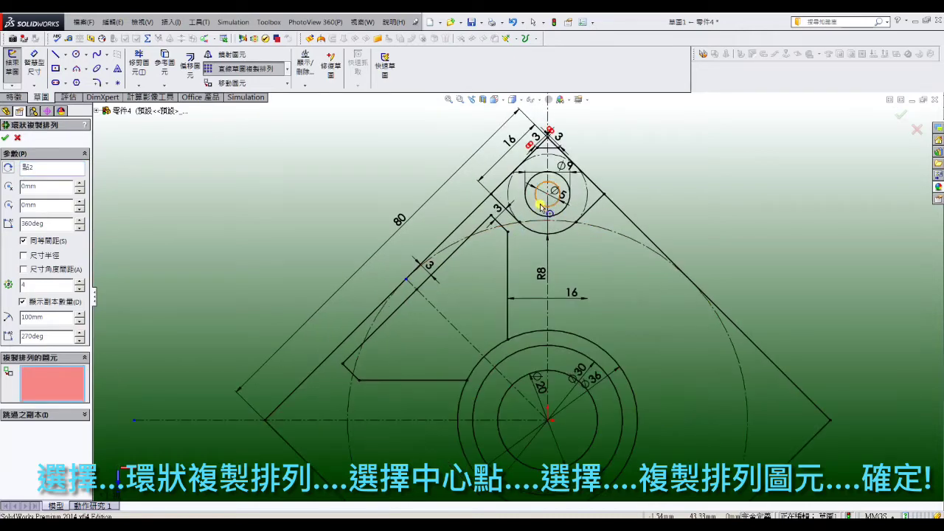
pyautogui.click(541, 206)
pyautogui.click(537, 235)
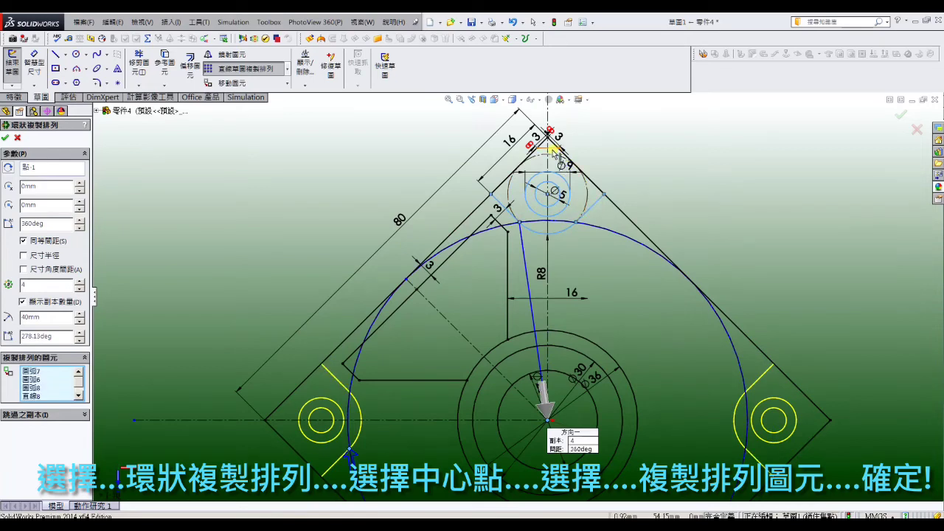
pyautogui.click(508, 257)
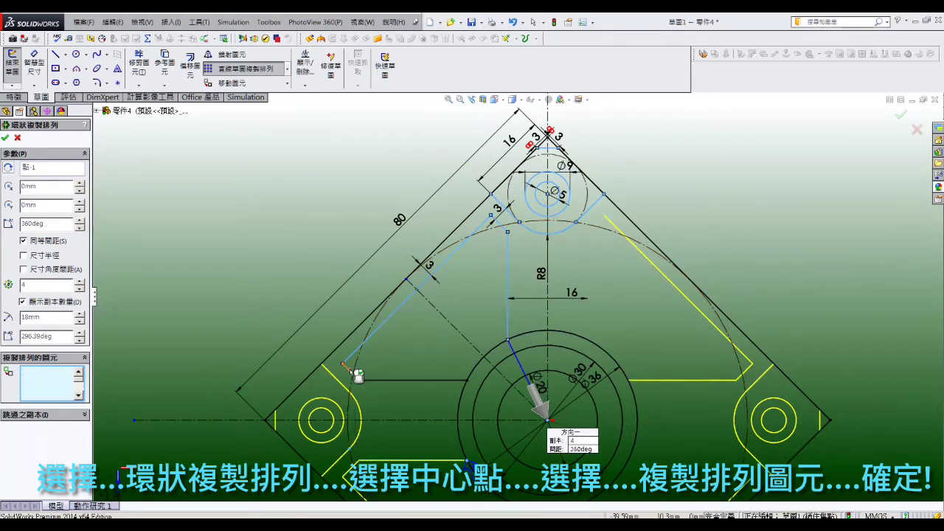
pyautogui.click(5, 137)
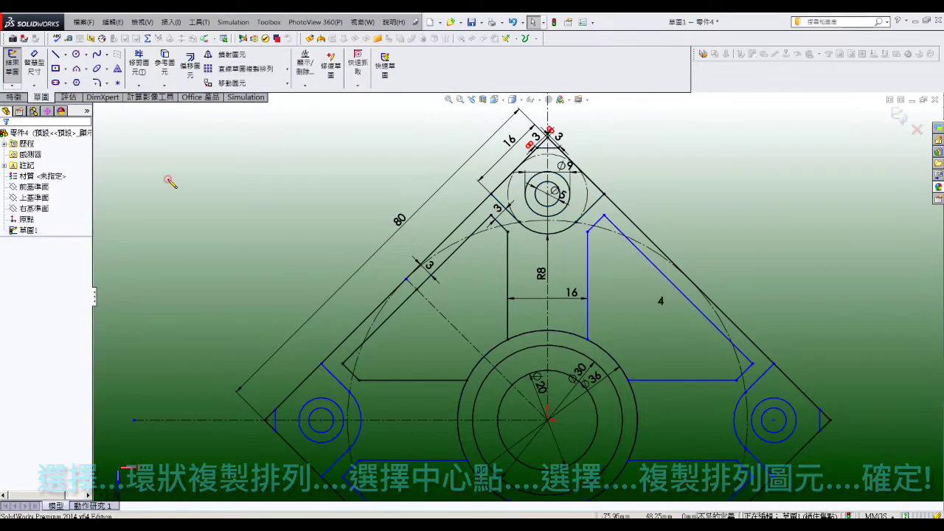
pyautogui.scroll(5, 253, 231)
pyautogui.scroll(-1, 594, 396)
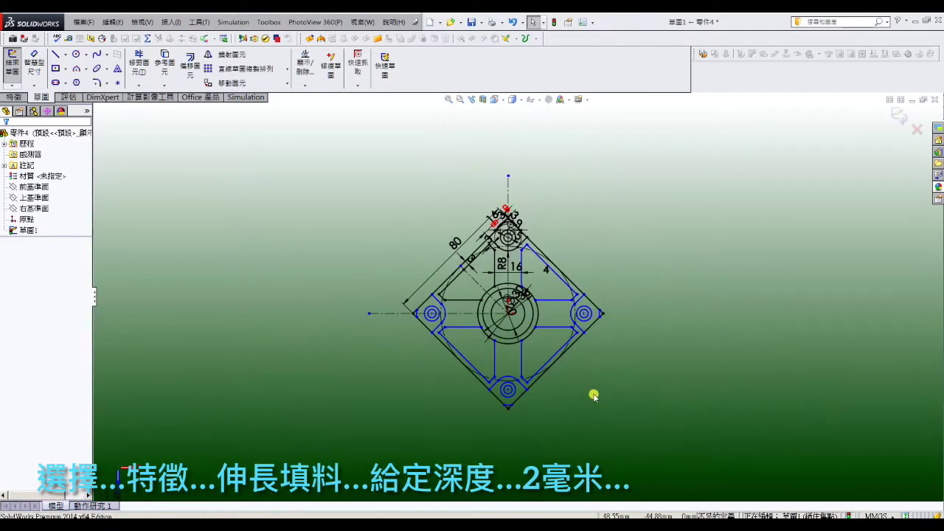
# Extrude the four small corner circles 2 mm blind as a boss.
pyautogui.click(14, 97)
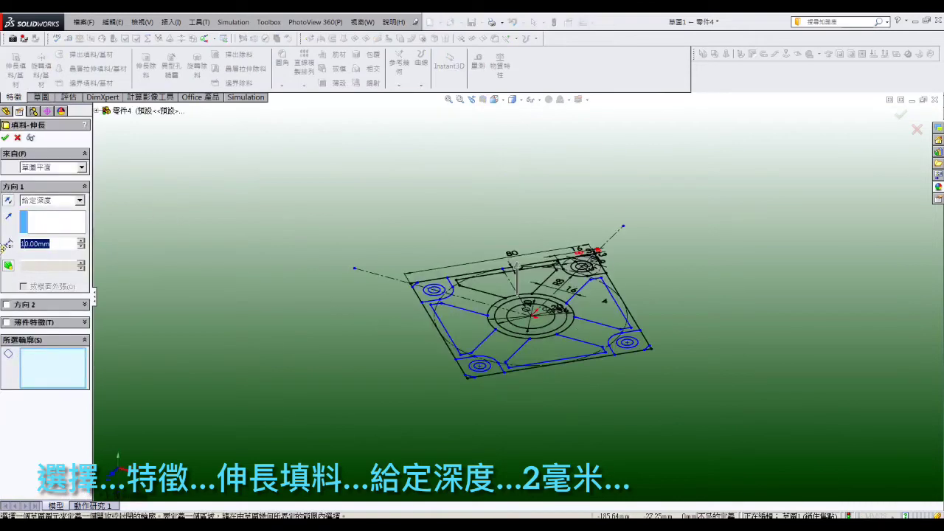
pyautogui.write('2')
pyautogui.scroll(-2, 448, 301)
pyautogui.scroll(-2, 430, 310)
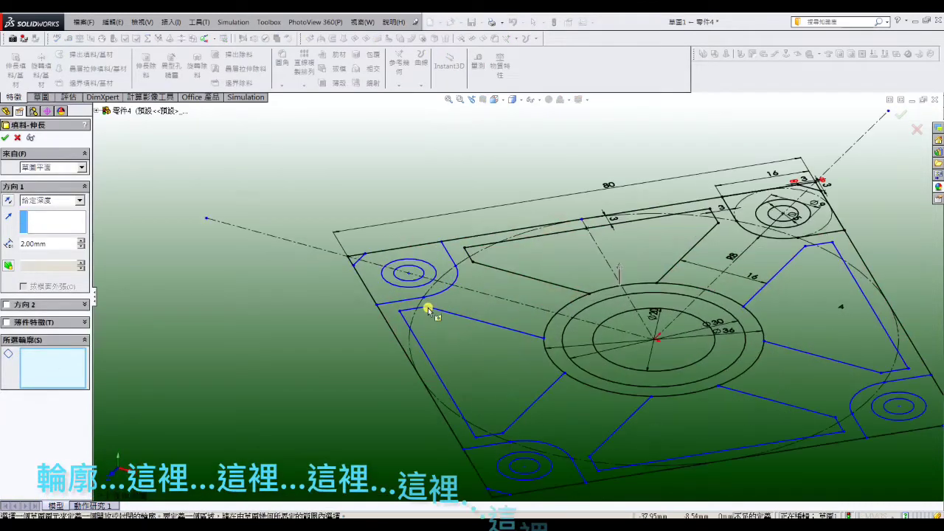
pyautogui.scroll(-1, 405, 268)
pyautogui.click(405, 267)
pyautogui.click(404, 282)
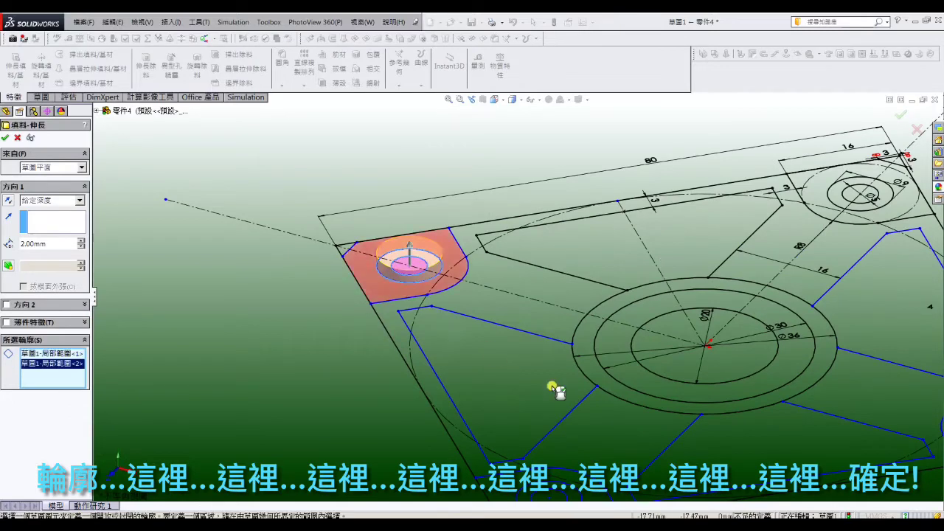
pyautogui.scroll(2, 564, 420)
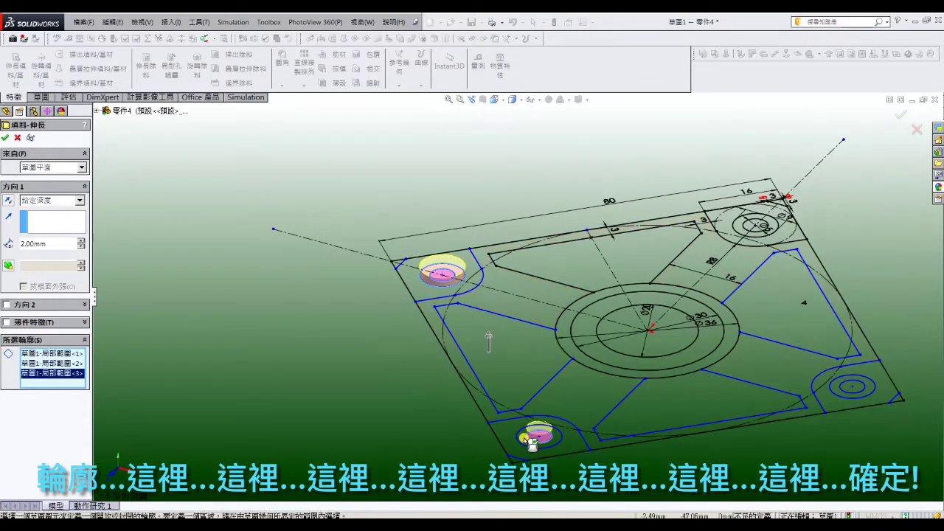
pyautogui.click(853, 389)
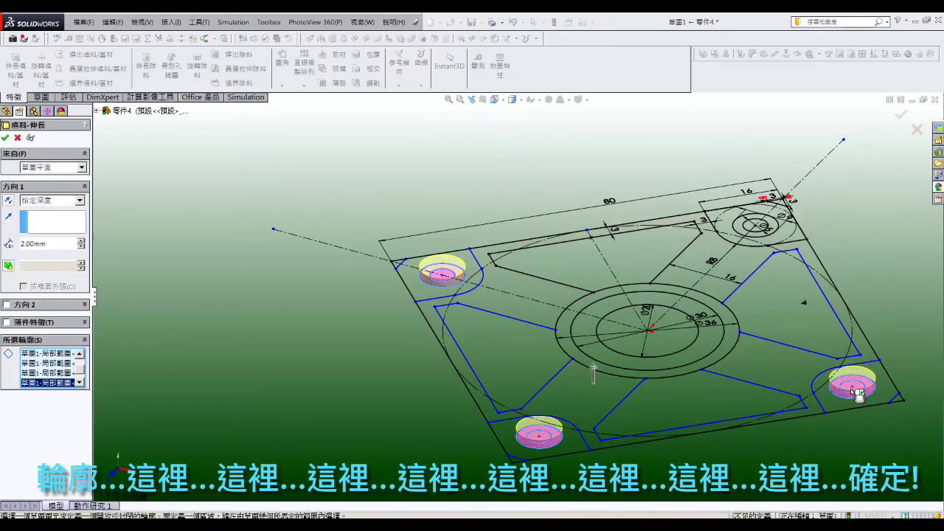
pyautogui.click(749, 230)
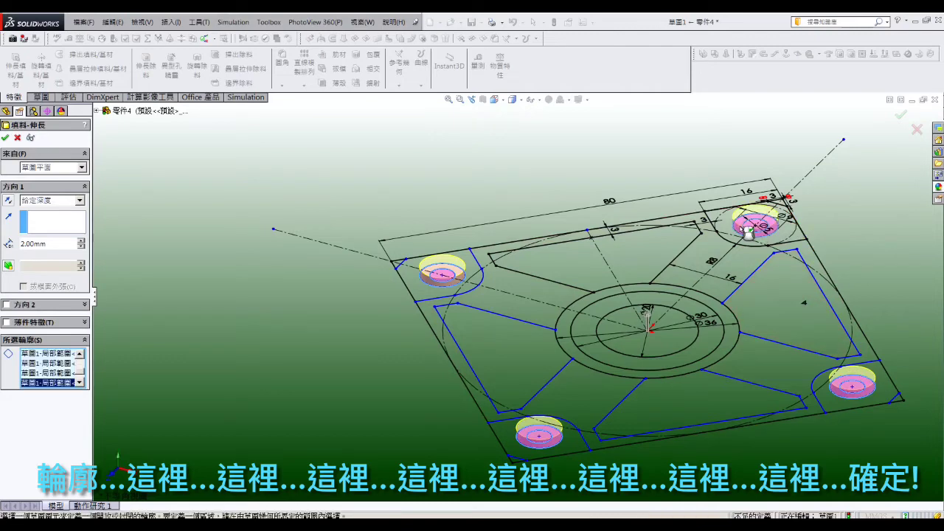
pyautogui.click(6, 137)
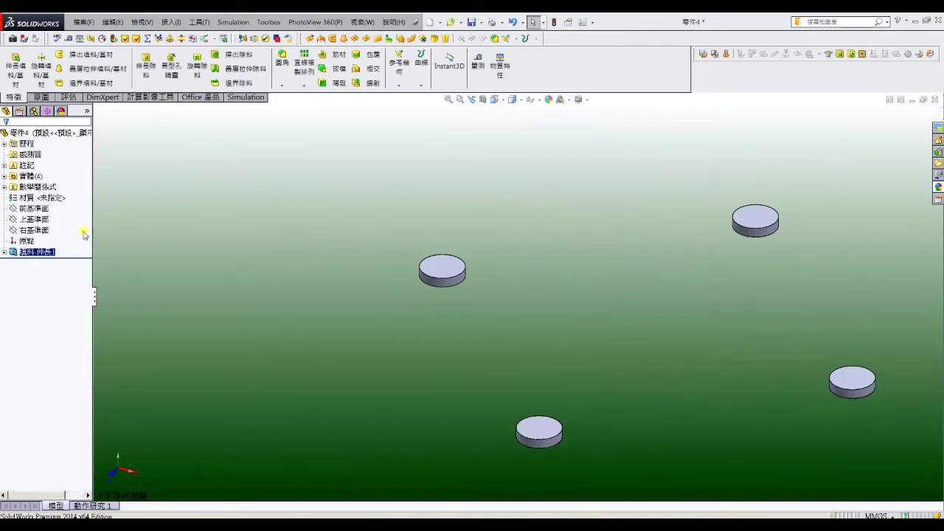
# Reuse Sketch1 to extrude the four corner lug regions 6 mm around the cylinders.
pyautogui.click(5, 253)
pyautogui.click(43, 262)
pyautogui.click(15, 70)
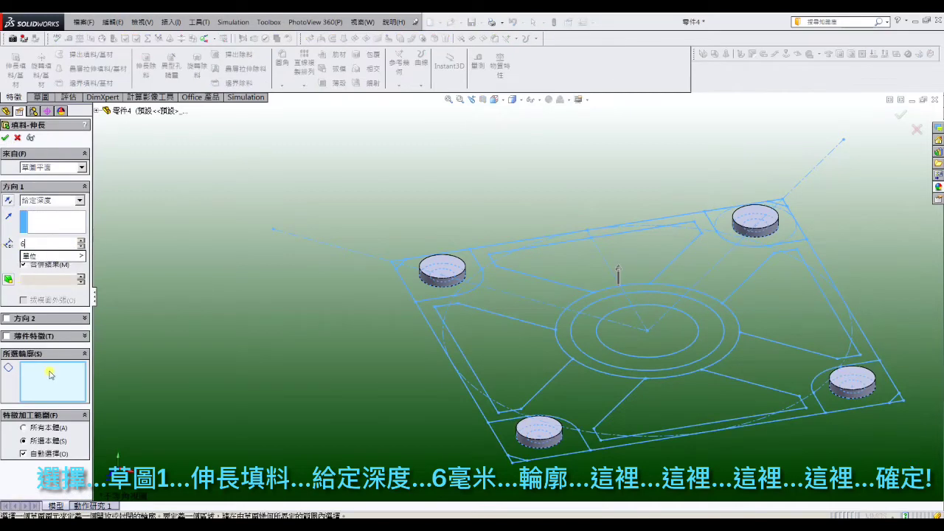
pyautogui.click(422, 292)
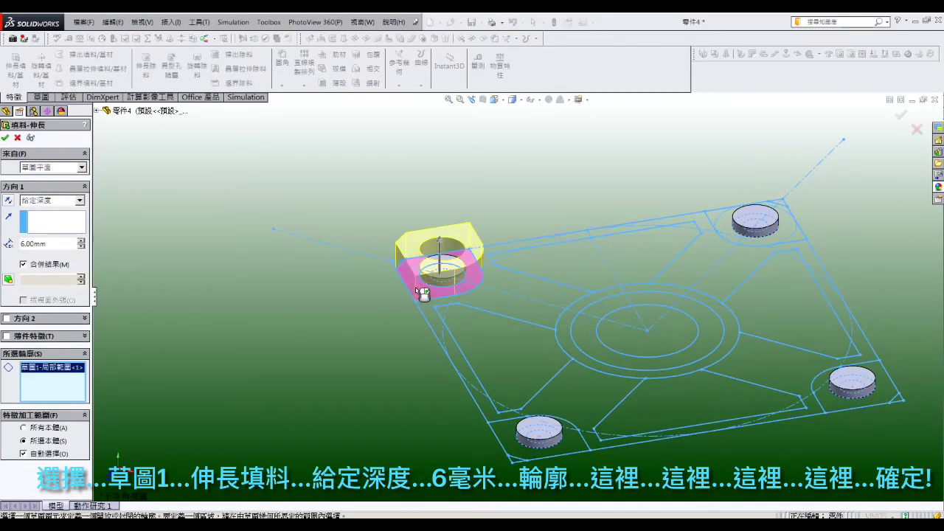
pyautogui.click(733, 236)
pyautogui.click(822, 388)
pyautogui.click(557, 443)
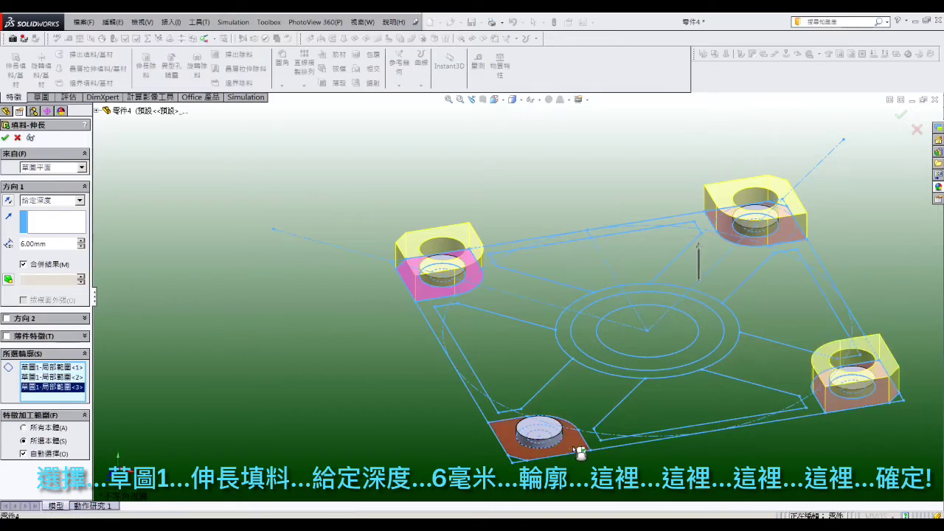
pyautogui.click(6, 139)
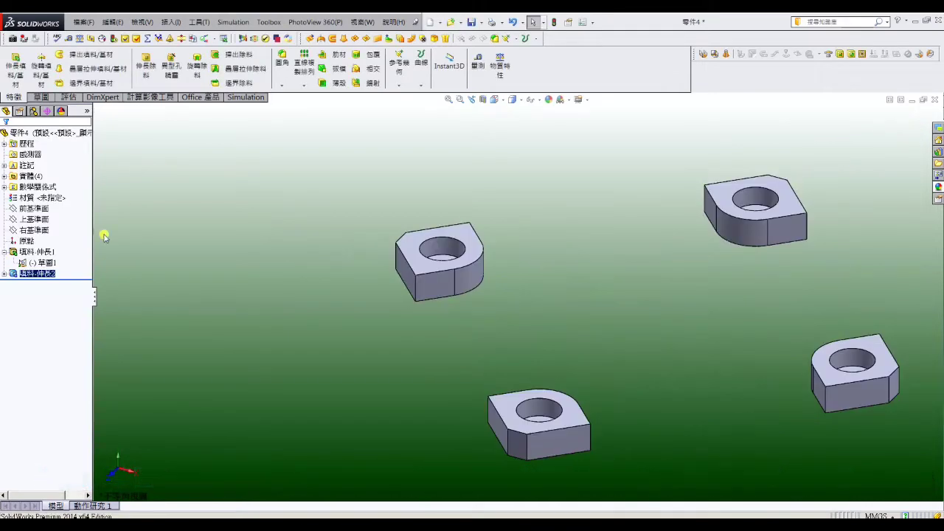
pyautogui.click(12, 85)
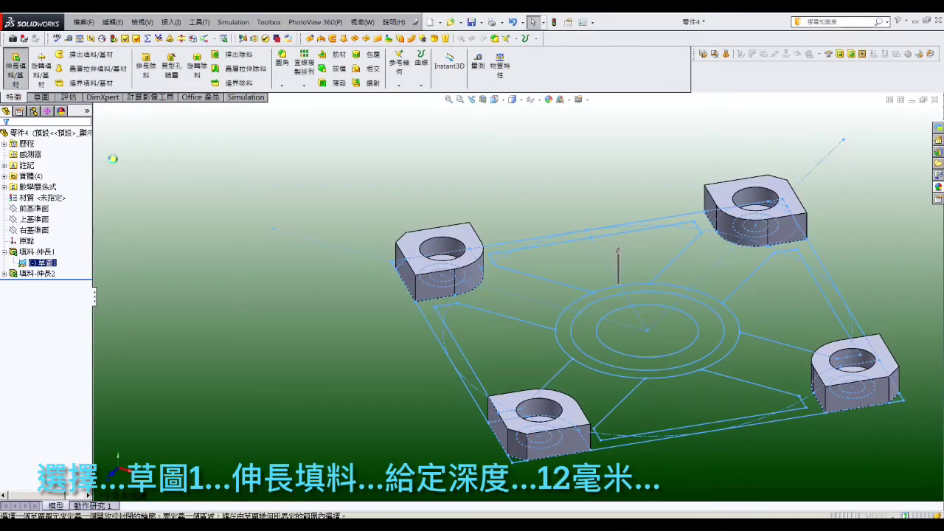
# Extrude the square base plate regions of Sketch1 blind to 12 mm.
pyautogui.write('12.00mm')
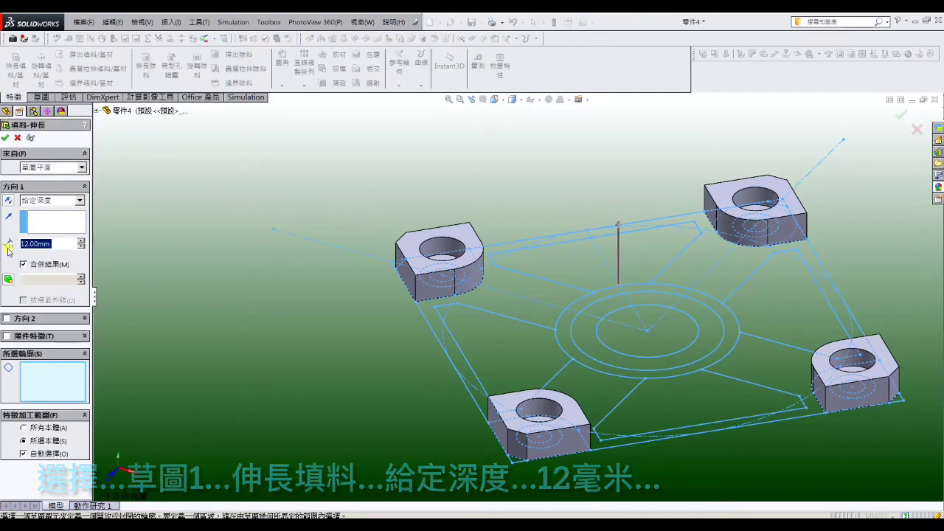
pyautogui.press('Return')
pyautogui.click(516, 316)
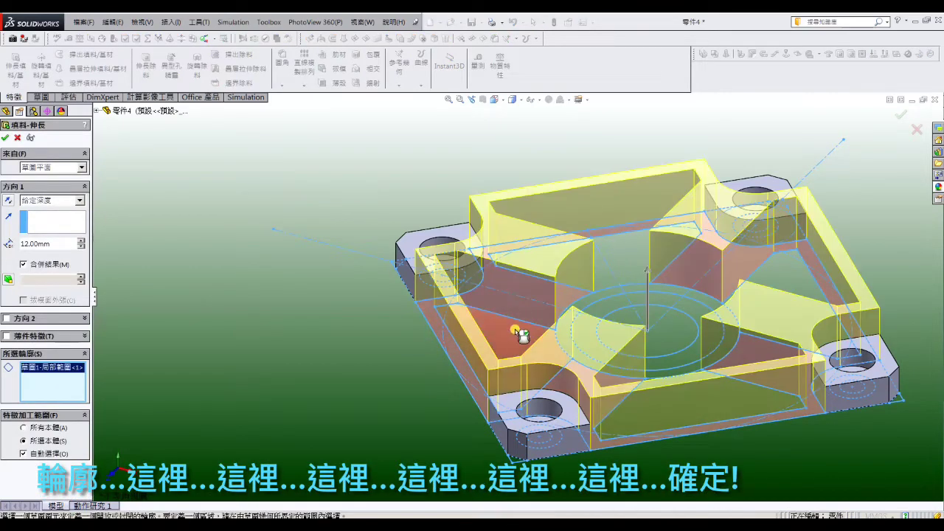
pyautogui.click(565, 292)
pyautogui.click(610, 271)
pyautogui.click(774, 278)
pyautogui.click(704, 391)
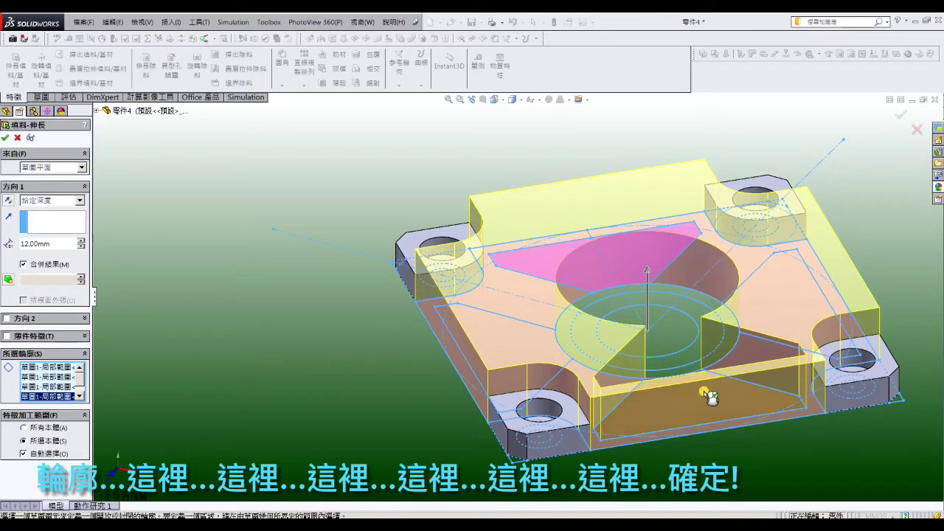
pyautogui.click(729, 332)
pyautogui.click(729, 332)
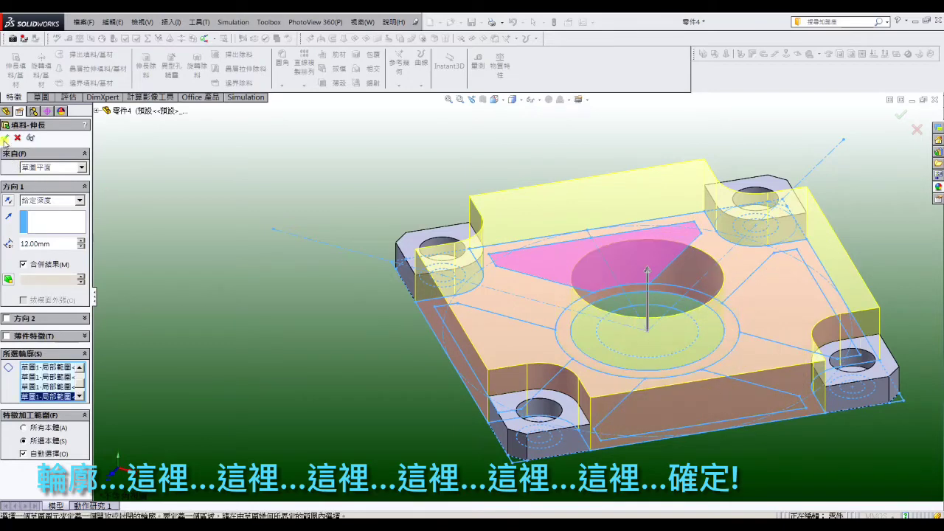
pyautogui.click(6, 139)
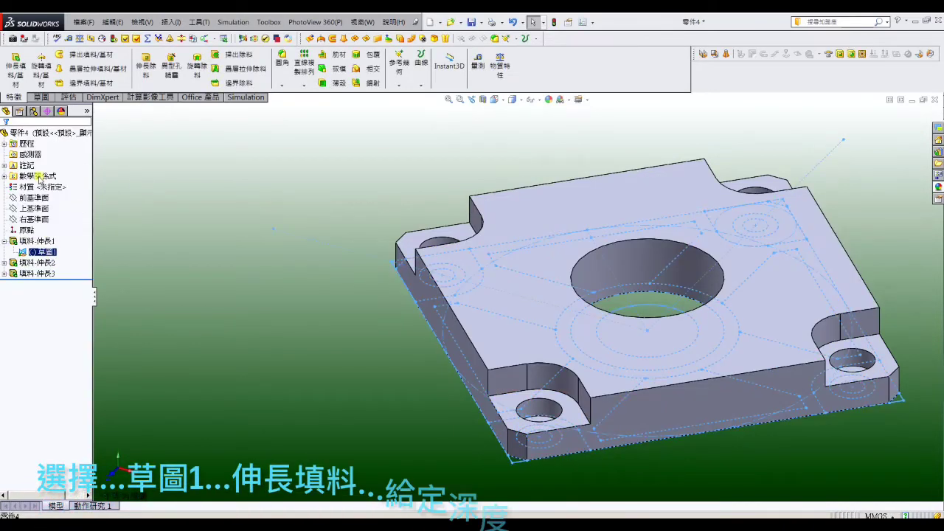
# Extrude the central circle's ring and inner regions 18 mm into a round boss.
pyautogui.click(16, 65)
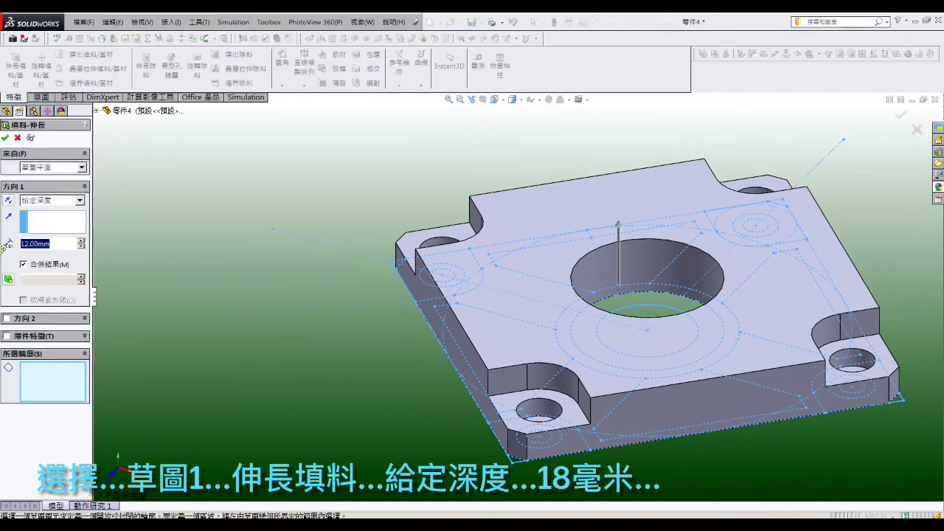
pyautogui.write('18')
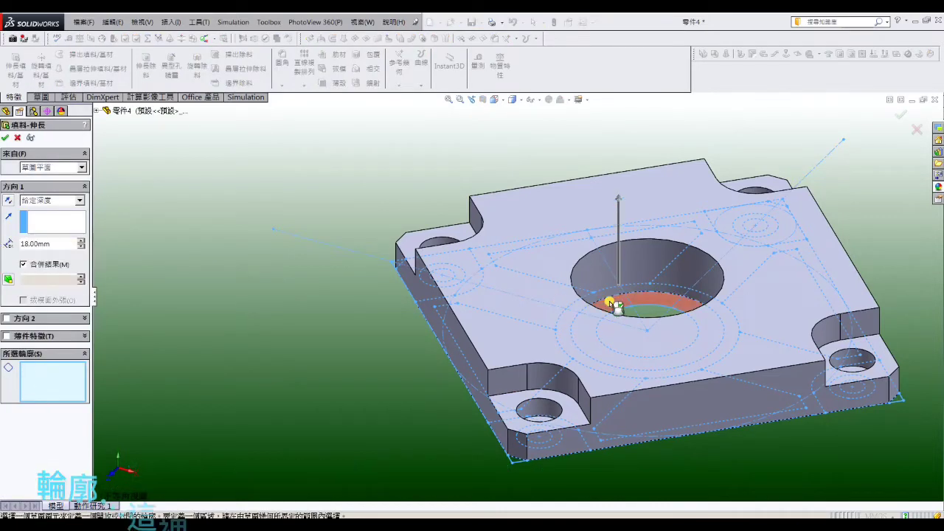
pyautogui.click(609, 303)
pyautogui.click(633, 320)
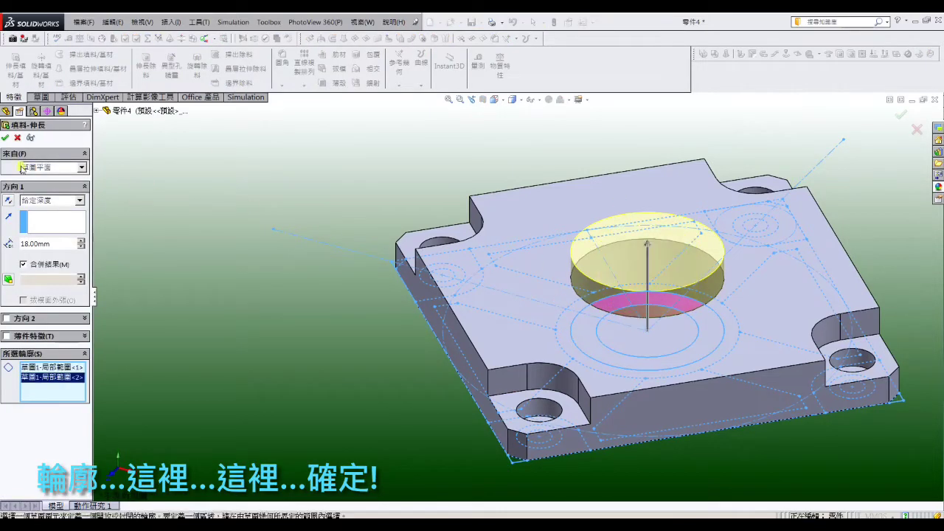
pyautogui.click(5, 138)
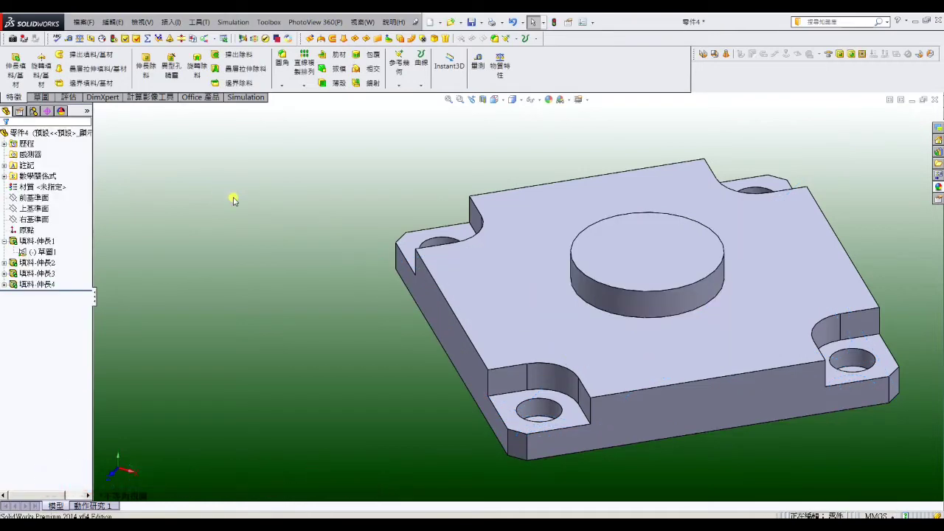
# Shell the part with 1 mm walls, removing the bottom face so the underside is open.
pyautogui.click(330, 83)
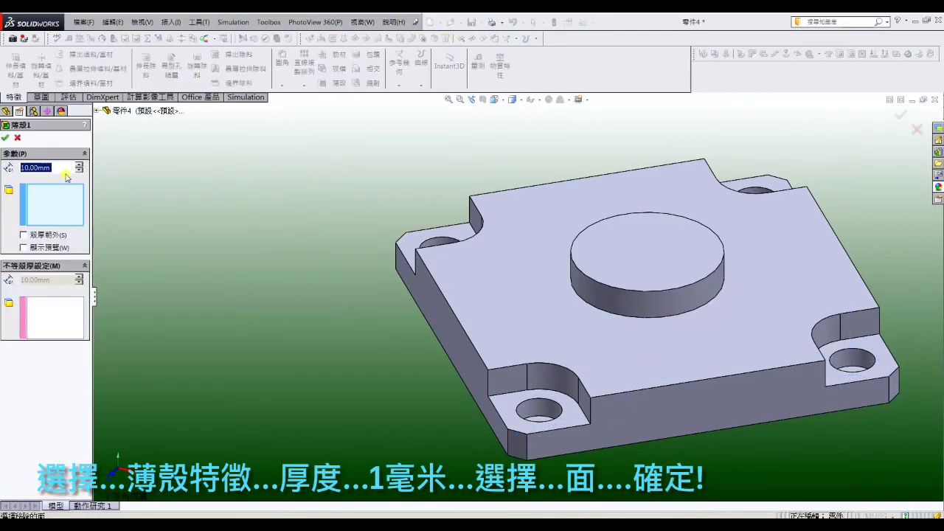
pyautogui.write('1')
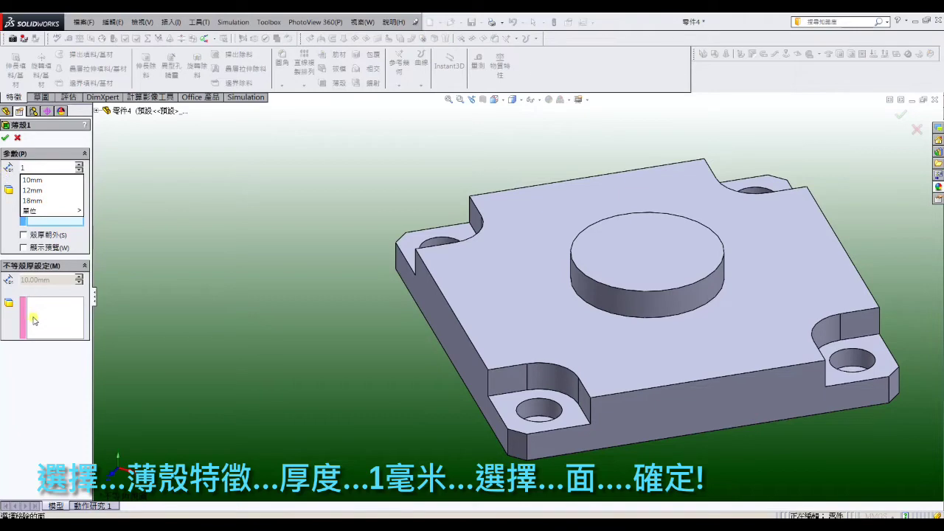
pyautogui.press('Tab')
pyautogui.moveTo(164, 253); pyautogui.dragTo(288, 192, button='middle')
pyautogui.click(517, 319)
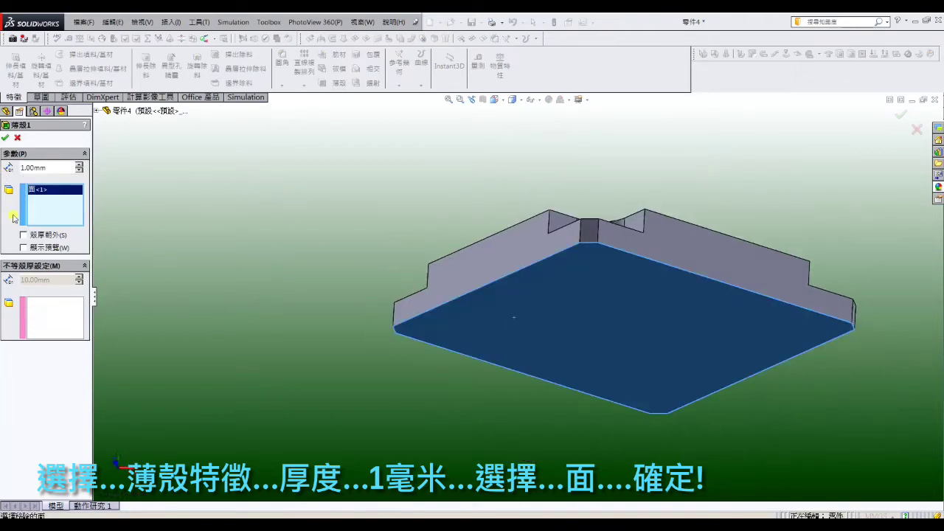
pyautogui.click(5, 139)
pyautogui.moveTo(281, 234); pyautogui.dragTo(259, 364, button='middle')
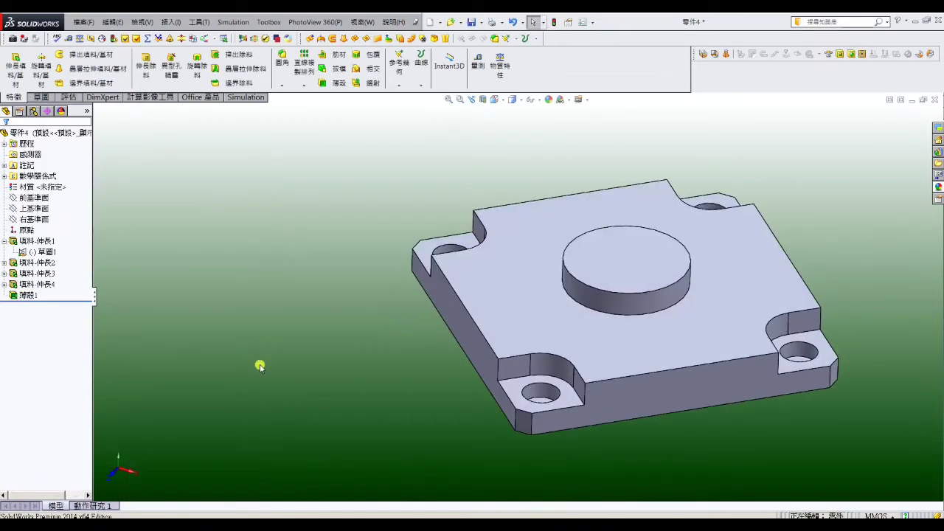
pyautogui.click(42, 251)
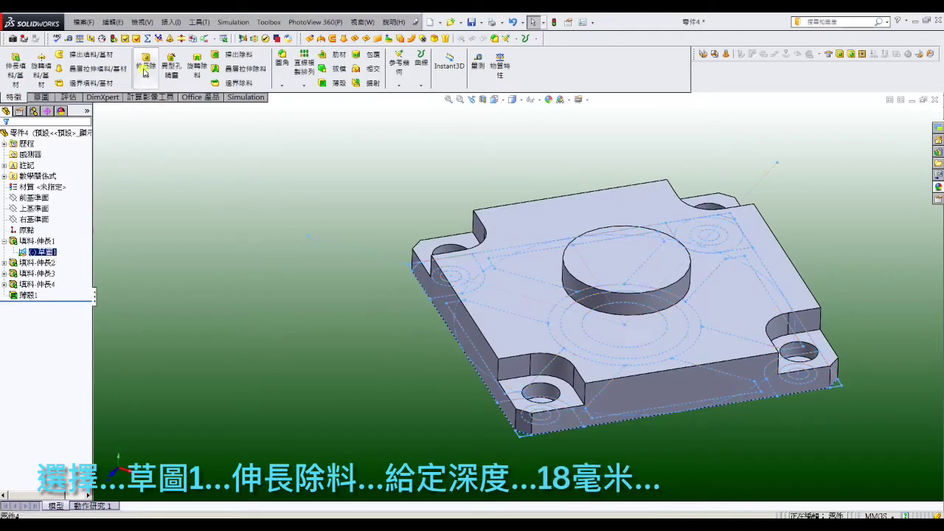
# Cut through the triangular window, corner hole and central regions with the cut direction reversed.
pyautogui.write('18.00mm')
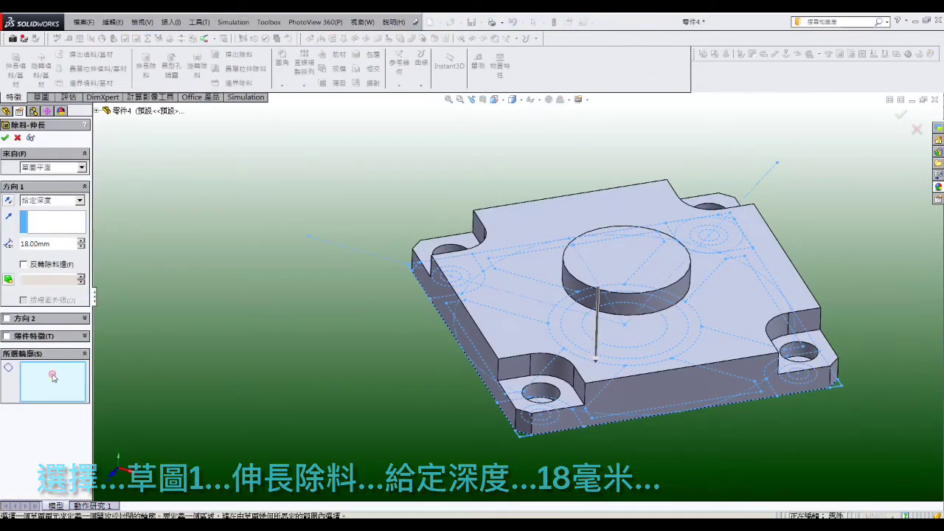
pyautogui.click(655, 345)
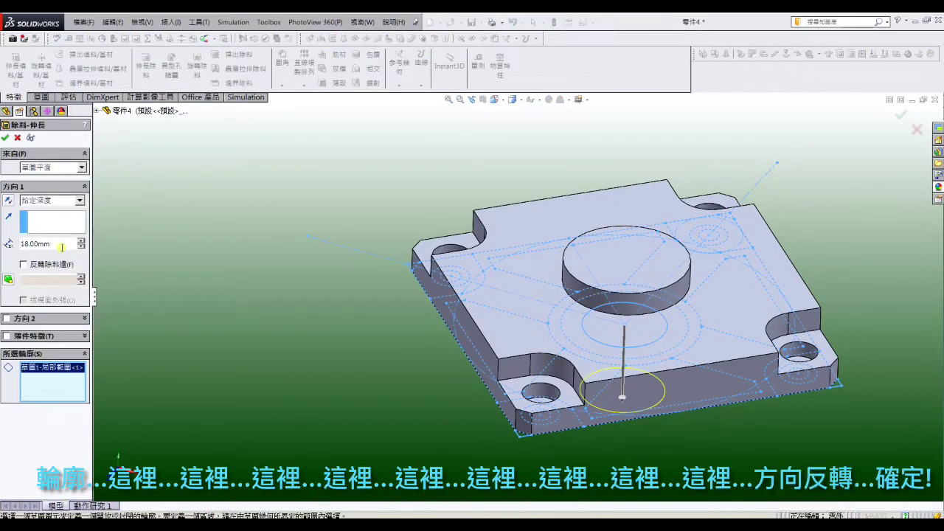
pyautogui.click(696, 388)
pyautogui.click(743, 310)
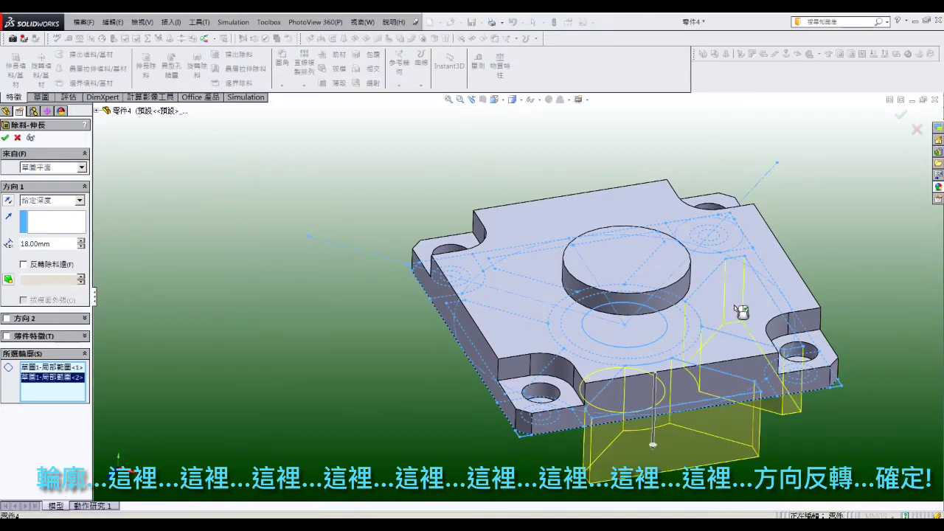
pyautogui.click(621, 256)
pyautogui.click(533, 339)
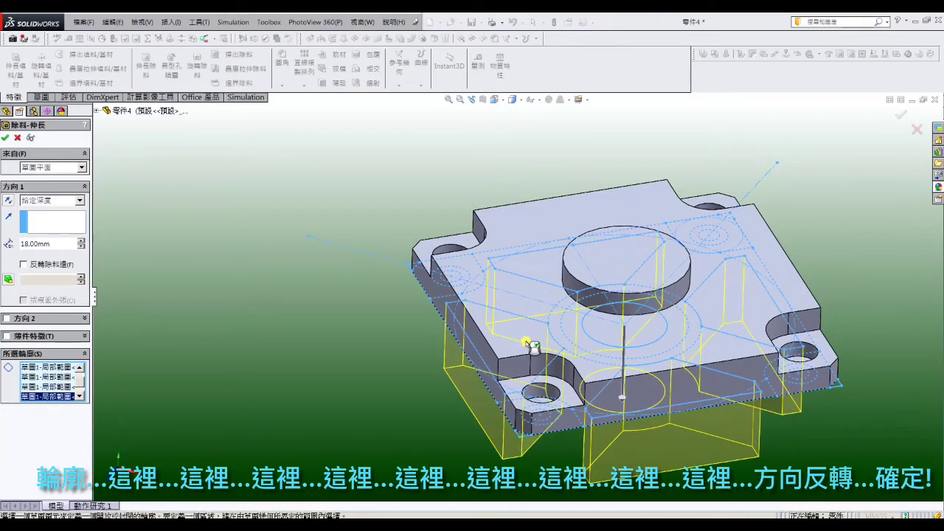
pyautogui.scroll(2, 528, 384)
pyautogui.click(558, 444)
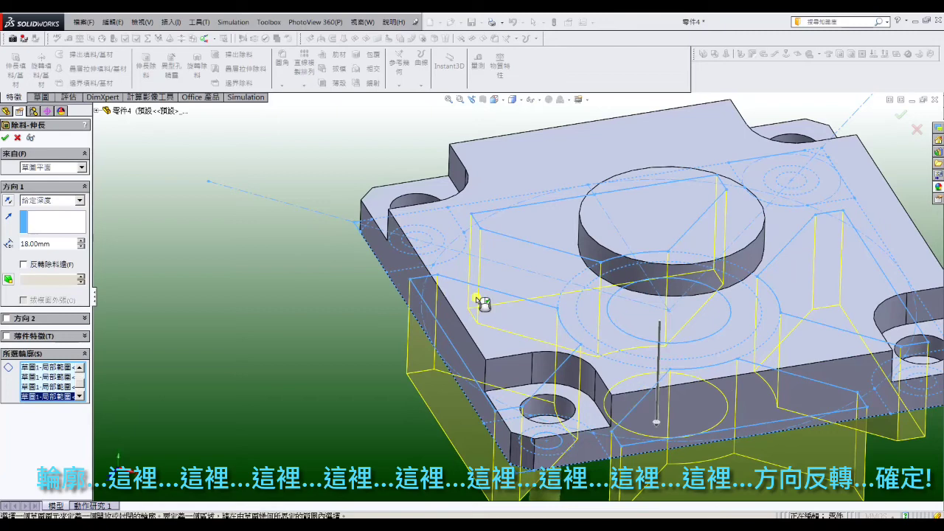
pyautogui.click(421, 243)
pyautogui.click(914, 387)
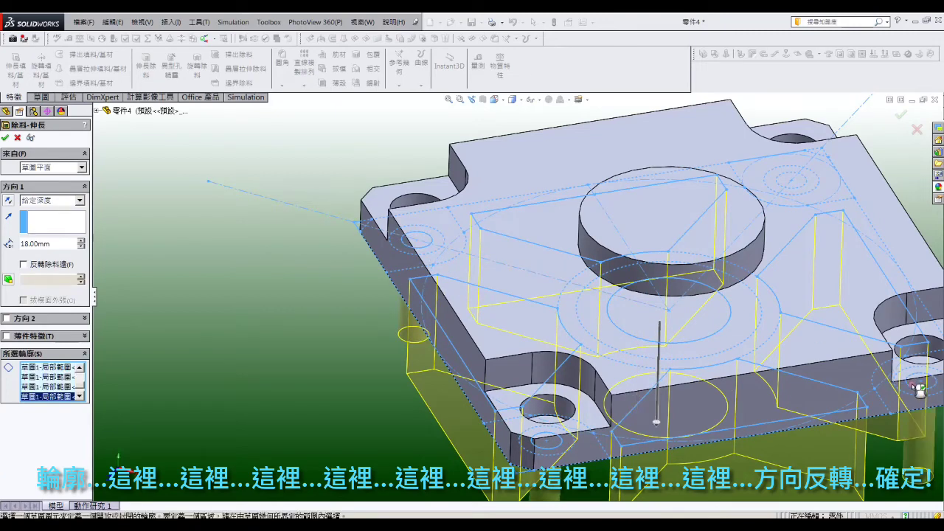
pyautogui.click(799, 184)
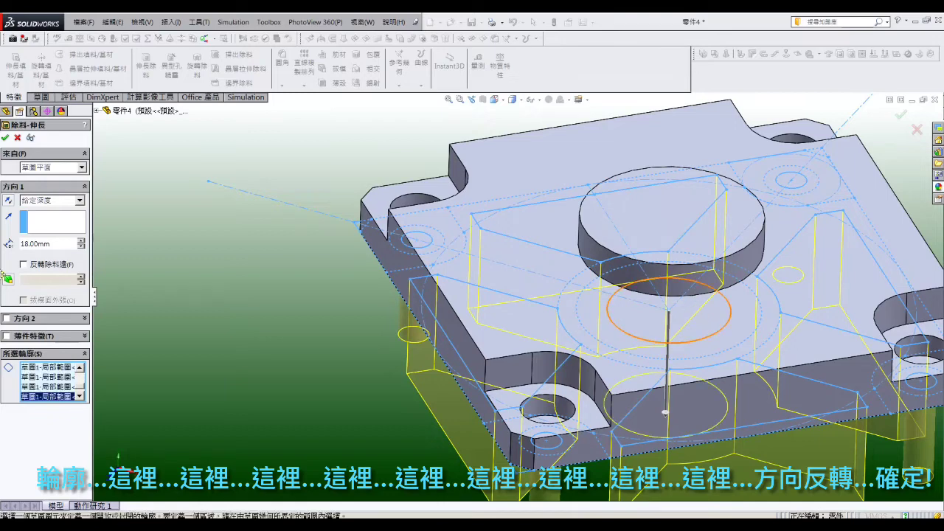
pyautogui.click(9, 200)
pyautogui.click(5, 137)
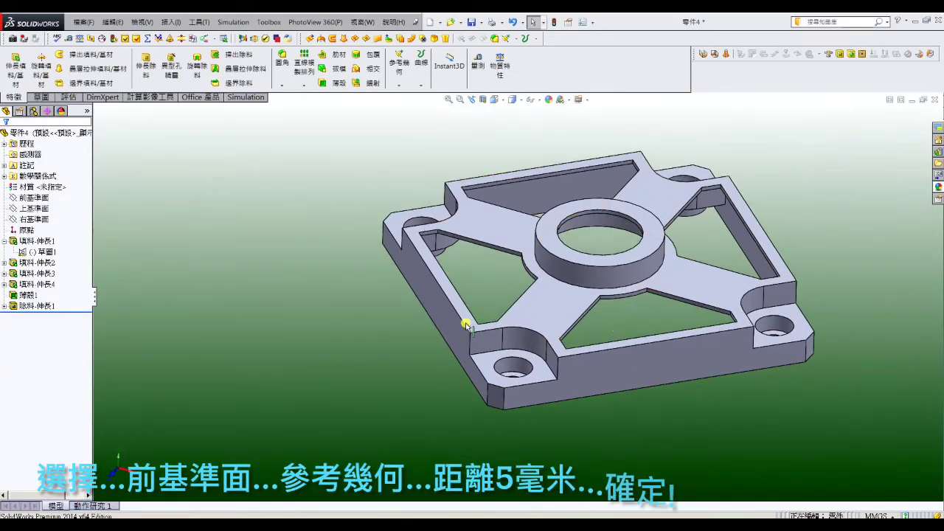
# Create Plane1 offset 5 mm from the Front Plane and begin a sketch on it.
pyautogui.scroll(-3, 464, 329)
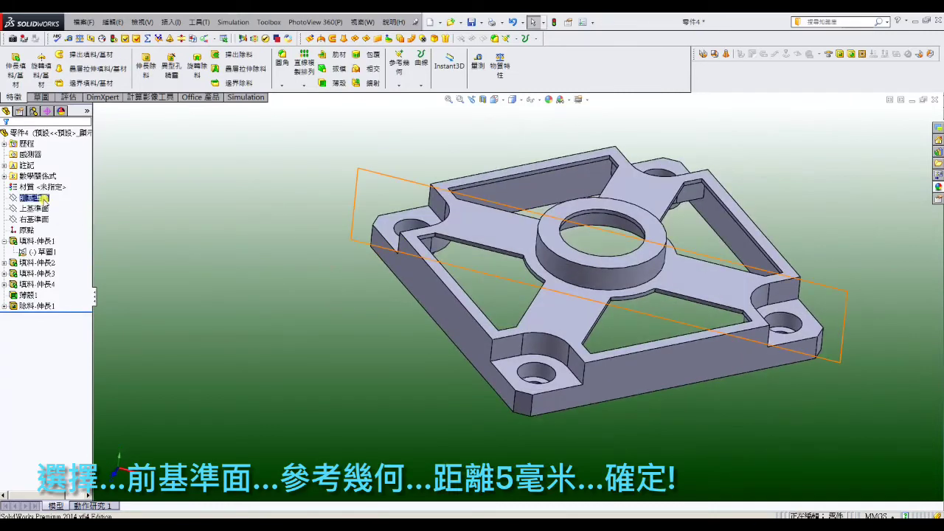
pyautogui.click(398, 73)
pyautogui.click(413, 95)
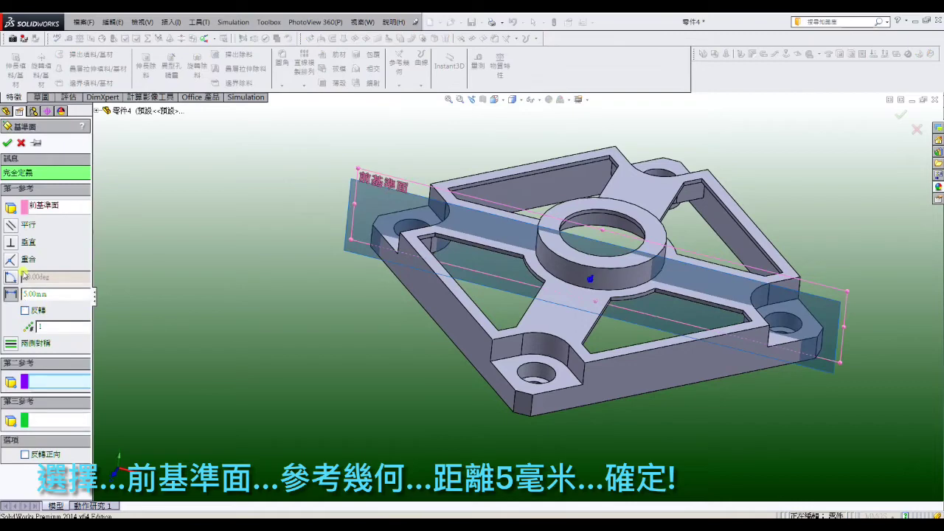
pyautogui.click(7, 143)
pyautogui.click(30, 317)
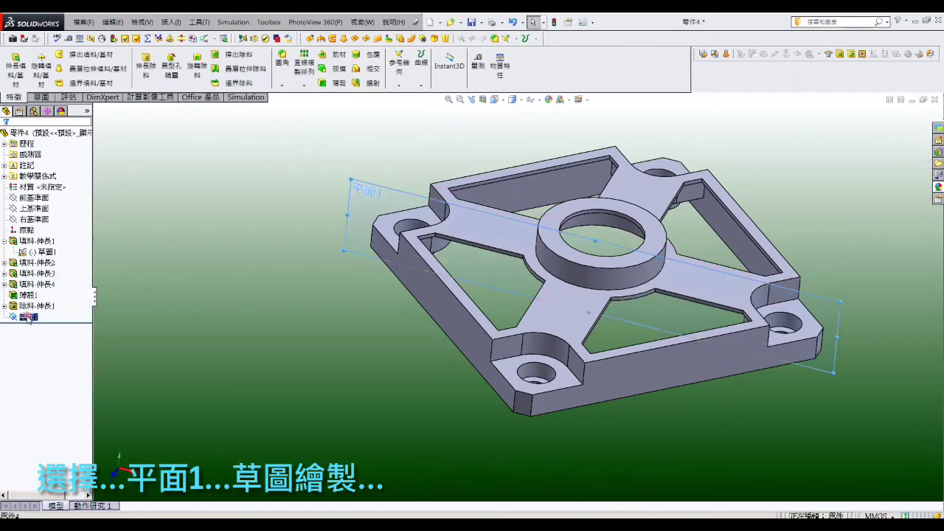
pyautogui.click(37, 305)
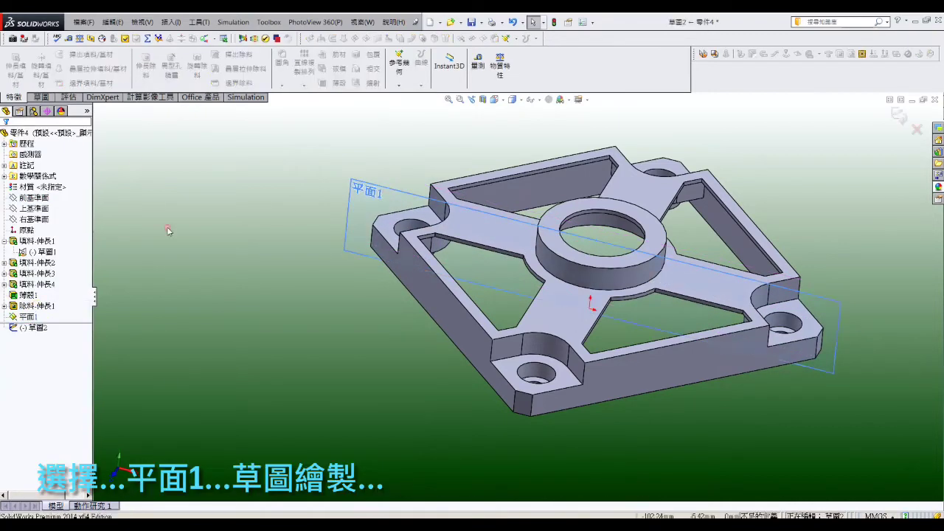
# Add the intersection curve of Plane1 with the ring's cylindrical face, then view Normal To Plane1.
pyautogui.click(46, 97)
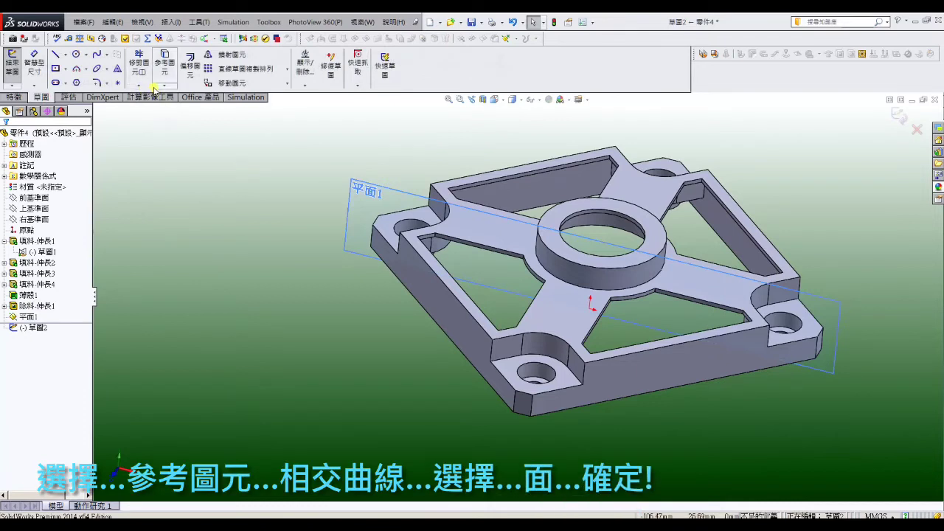
pyautogui.click(162, 87)
pyautogui.click(177, 110)
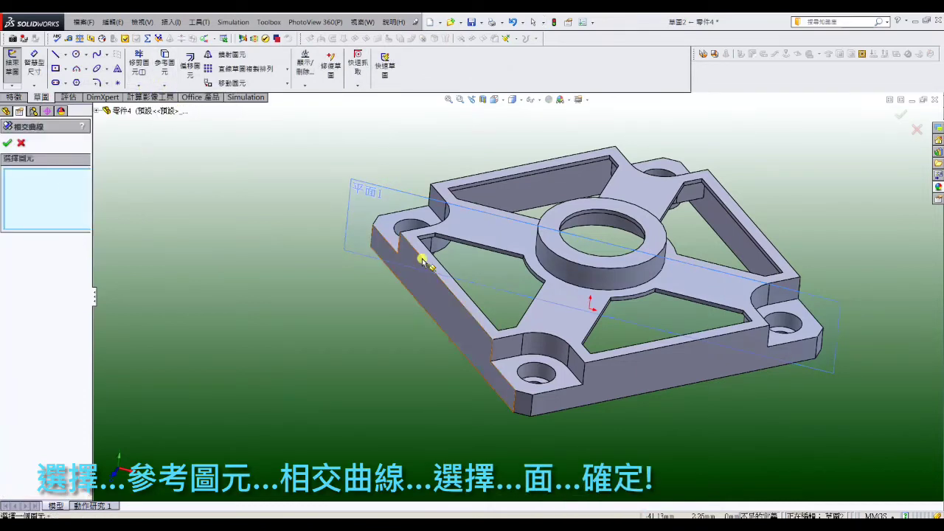
pyautogui.click(555, 259)
pyautogui.click(8, 144)
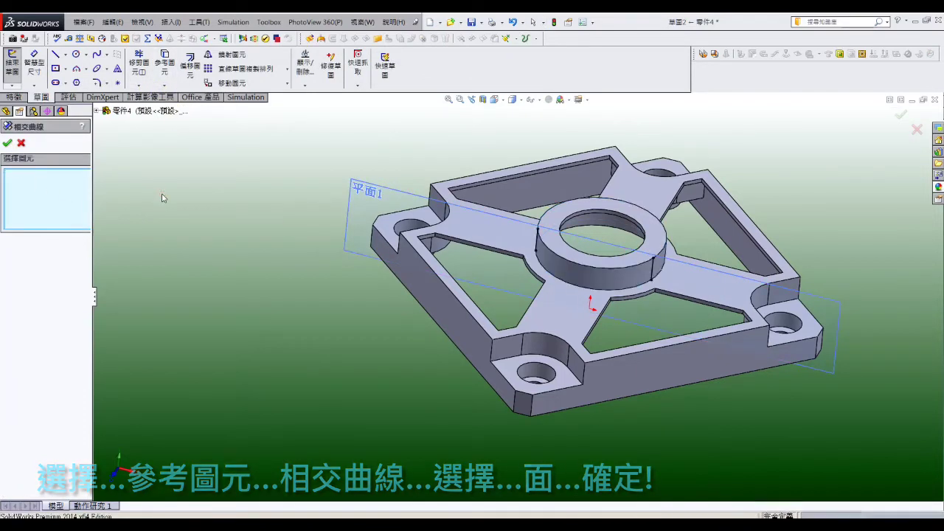
pyautogui.click(495, 100)
pyautogui.click(542, 153)
# Draw a horizontal line and a slanted line ending on the ring's edge, then trim the profile.
pyautogui.scroll(-2, 276, 287)
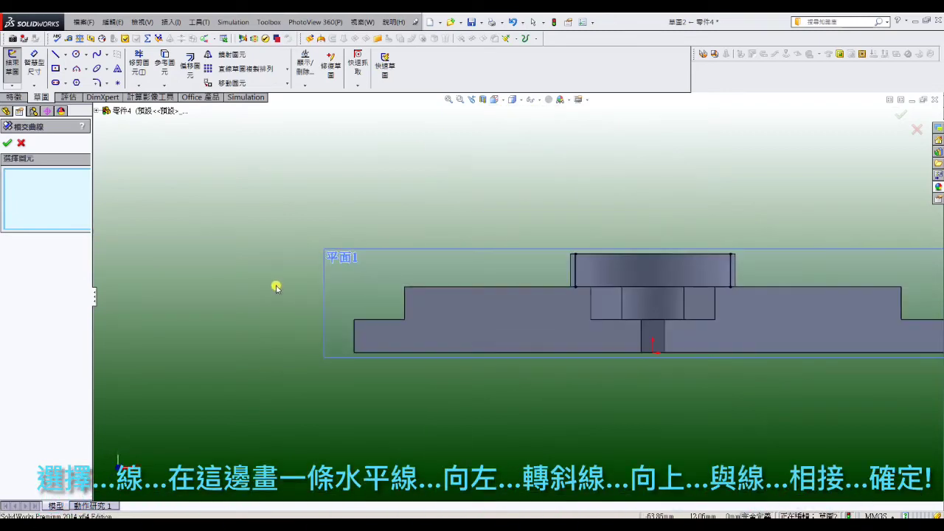
pyautogui.click(55, 56)
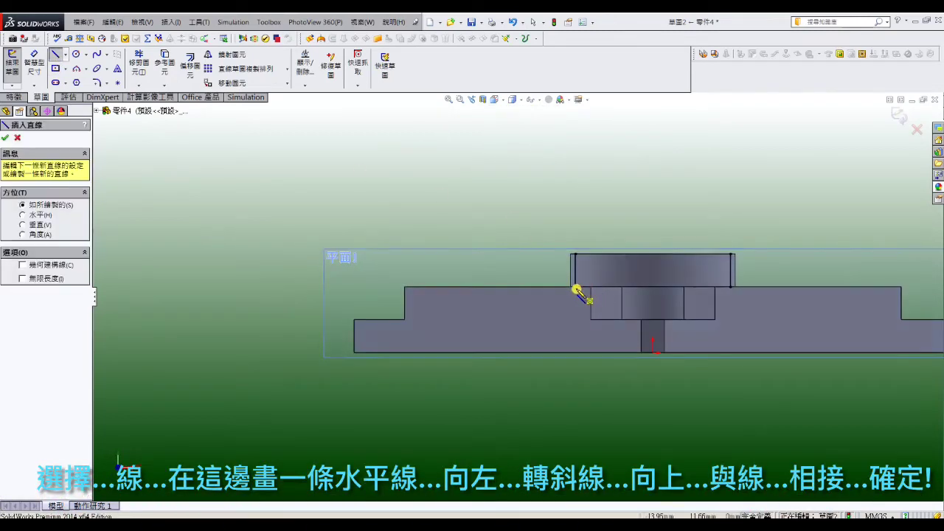
pyautogui.click(576, 287)
pyautogui.click(453, 287)
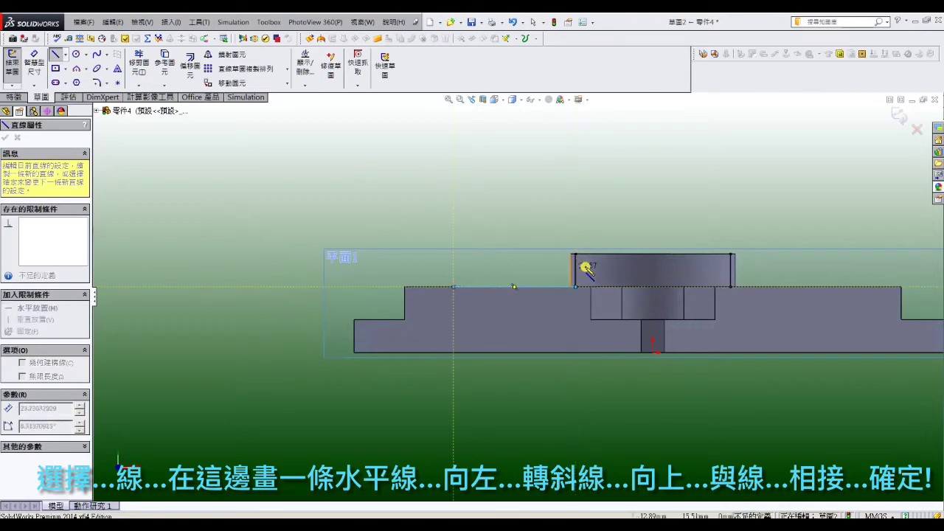
pyautogui.scroll(-2, 578, 267)
pyautogui.click(568, 265)
pyautogui.rightClick(568, 264)
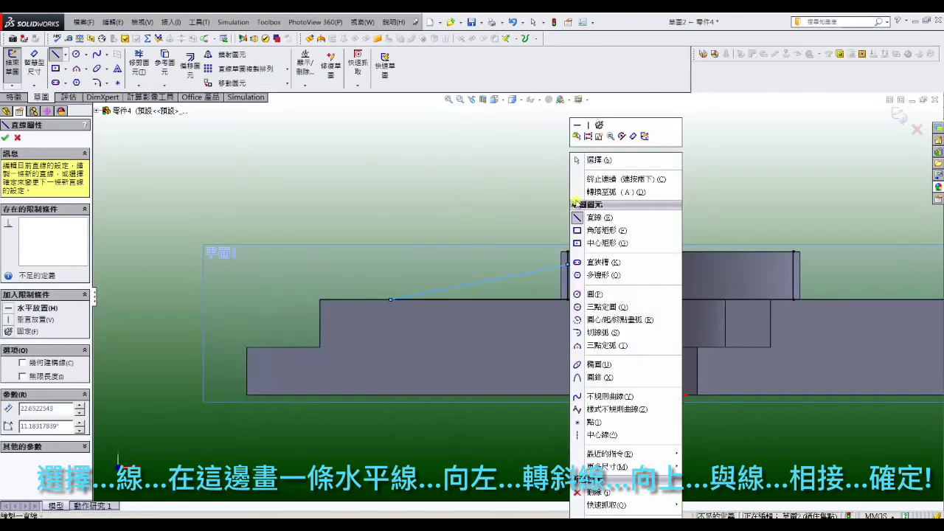
pyautogui.click(584, 169)
pyautogui.click(141, 61)
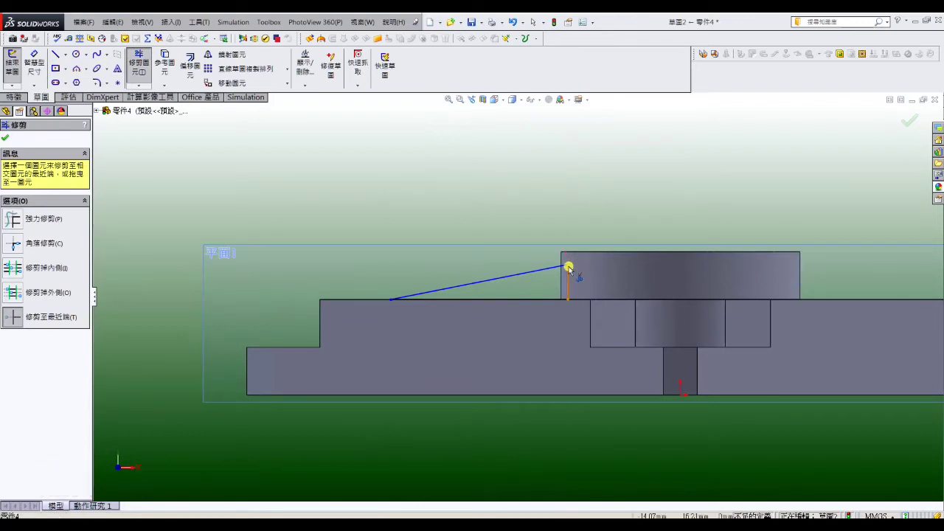
# Dimension the rib profile 20 mm long and 4 mm high.
pyautogui.press('d')
pyautogui.click(499, 302)
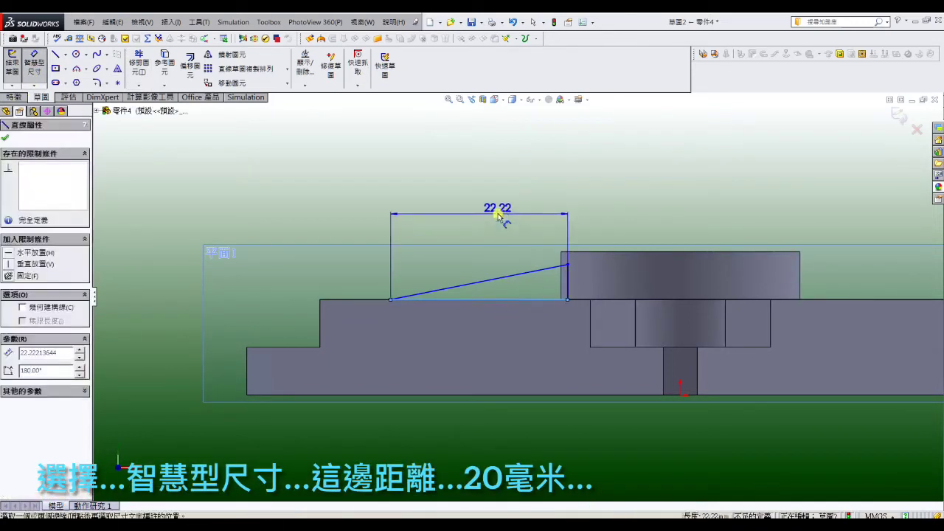
pyautogui.click(502, 215)
pyautogui.write('20')
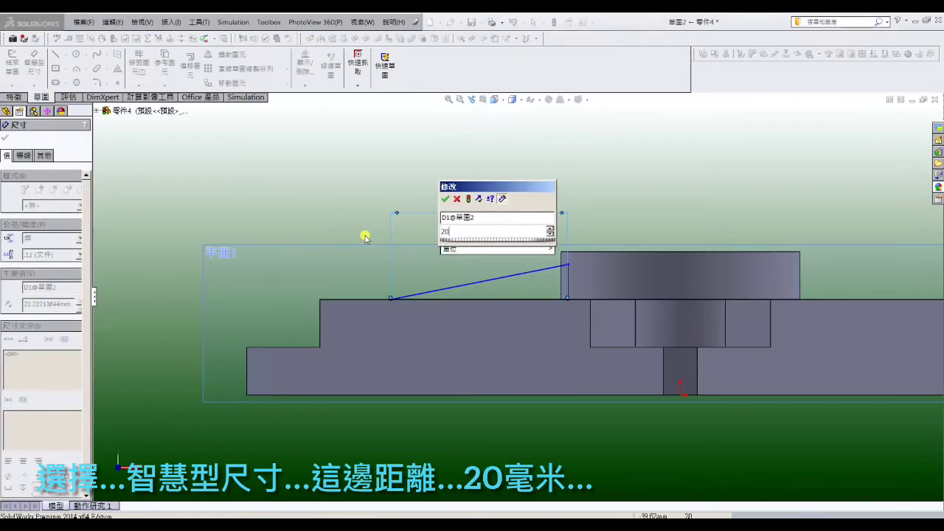
pyautogui.press('Return')
pyautogui.click(569, 286)
pyautogui.click(587, 289)
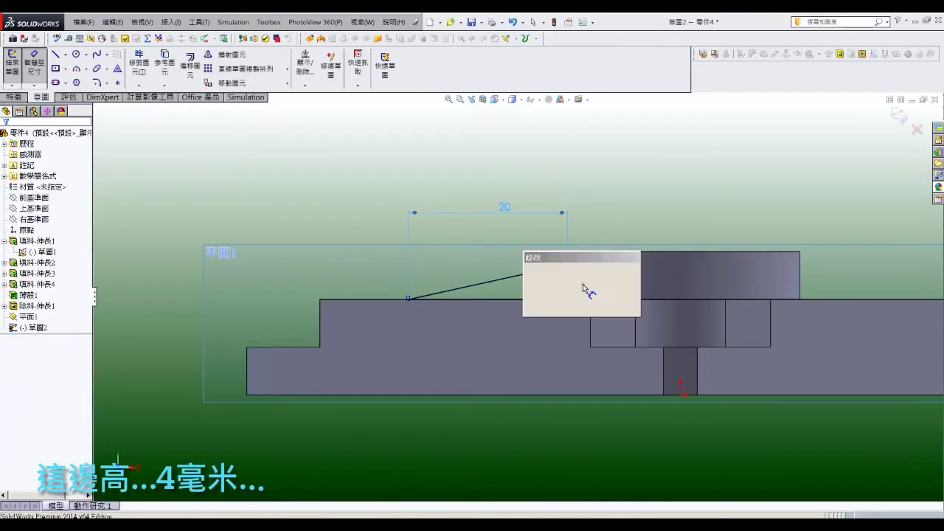
pyautogui.write('4')
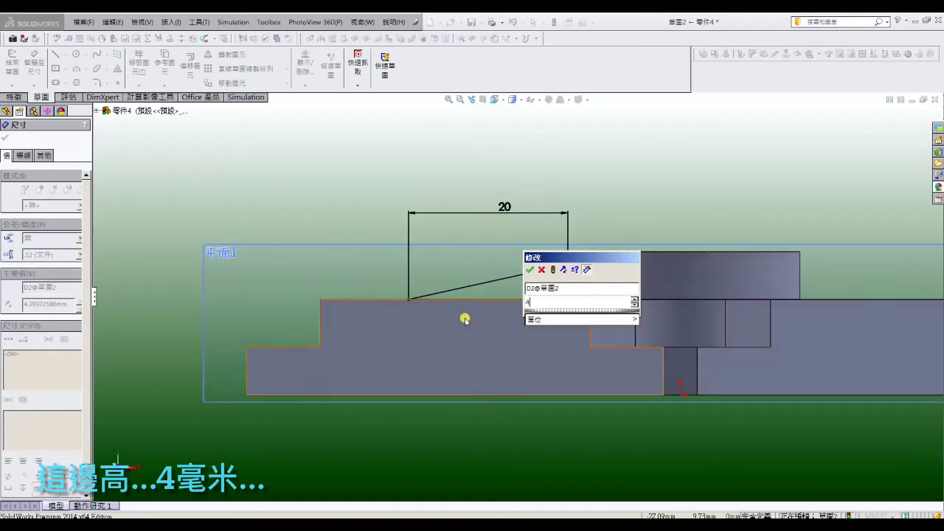
pyautogui.press('Return')
pyautogui.press('Escape')
# Extrude the triangular profile blind 1.5 mm, reversed inward to form the rib.
pyautogui.click(13, 97)
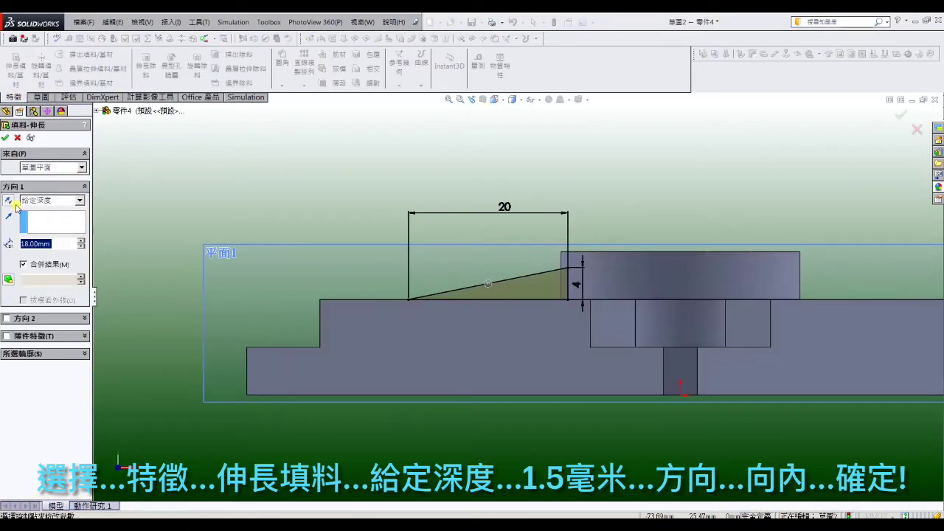
pyautogui.write('1.5')
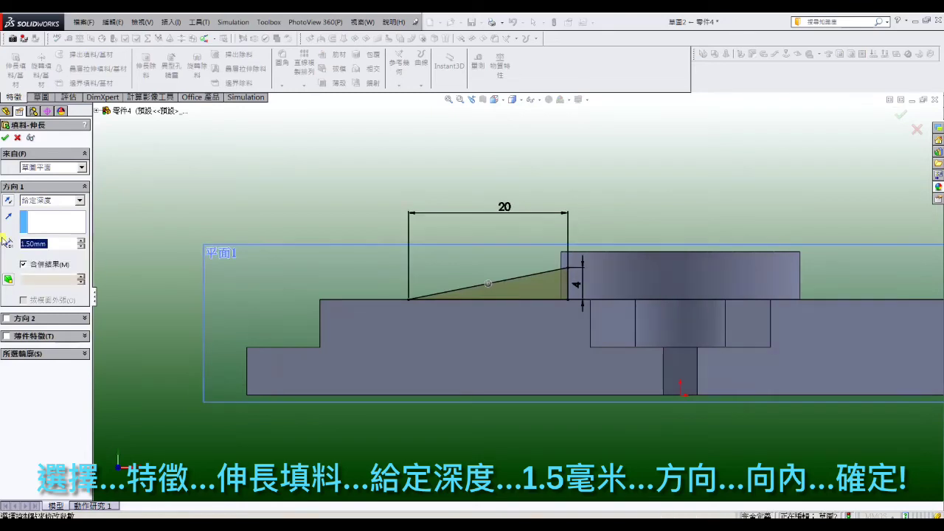
pyautogui.press('Return')
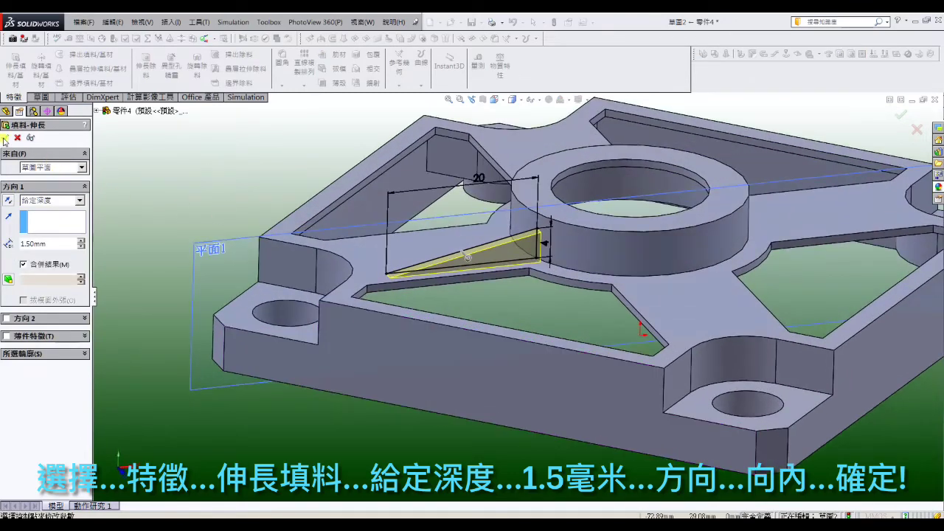
pyautogui.click(4, 138)
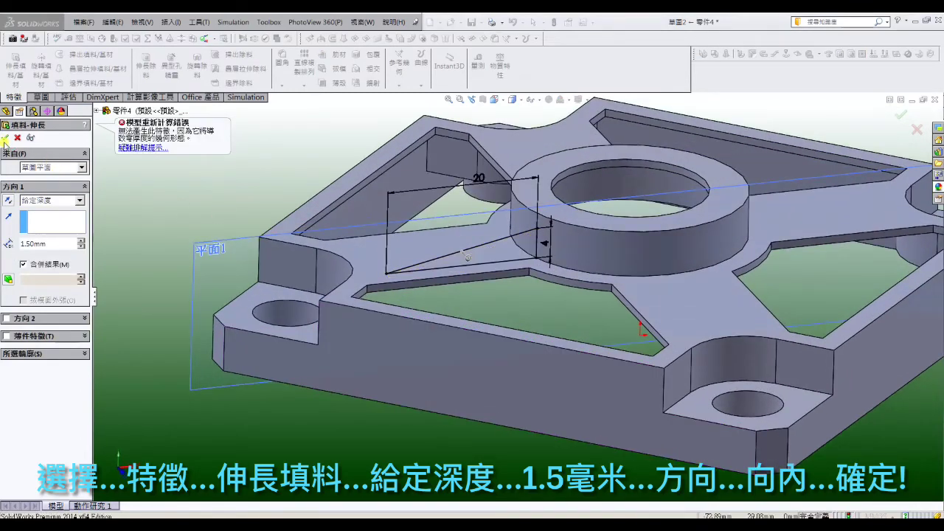
pyautogui.click(8, 200)
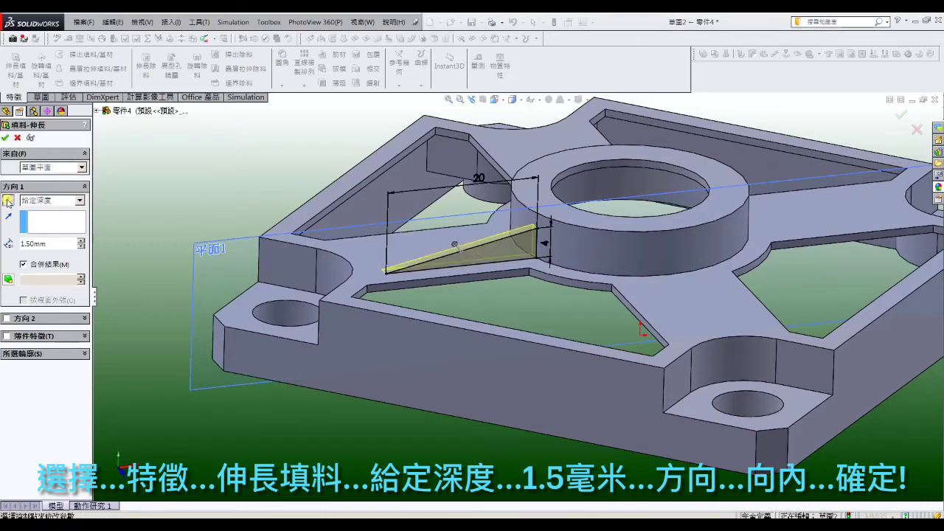
pyautogui.click(6, 138)
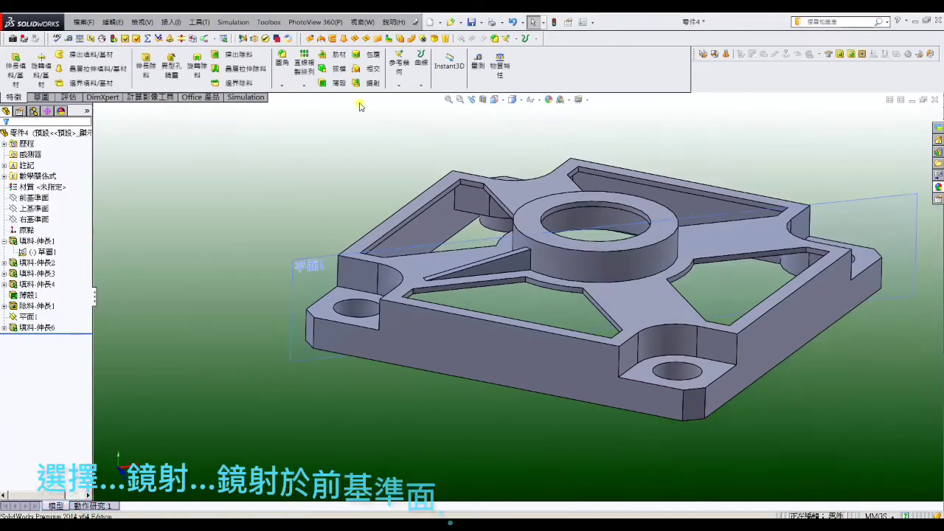
# Mirror the rib Boss-Extrude6 across the Front Plane.
pyautogui.click(356, 83)
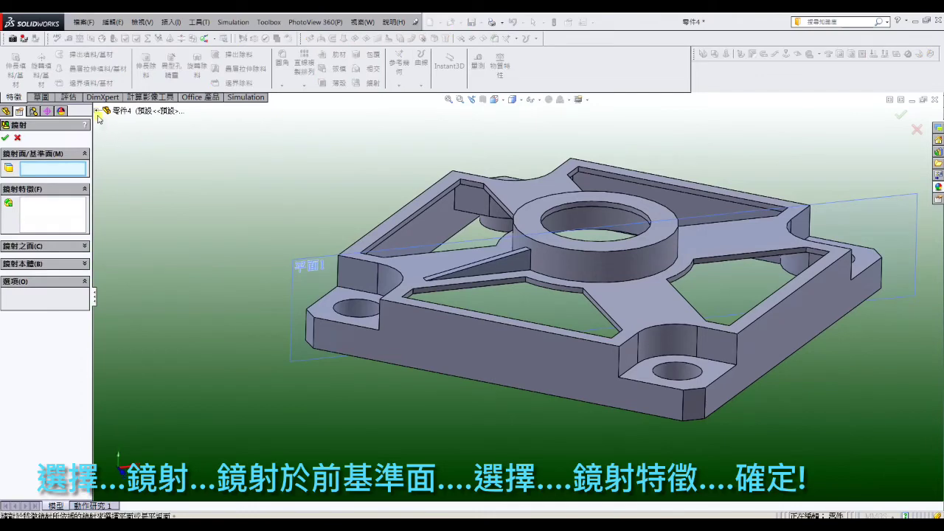
pyautogui.click(96, 112)
pyautogui.click(128, 176)
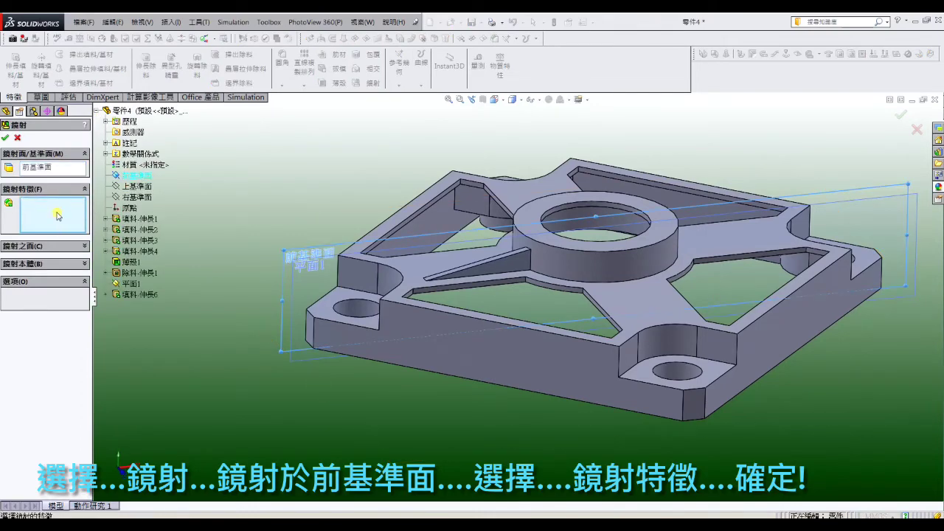
pyautogui.click(5, 137)
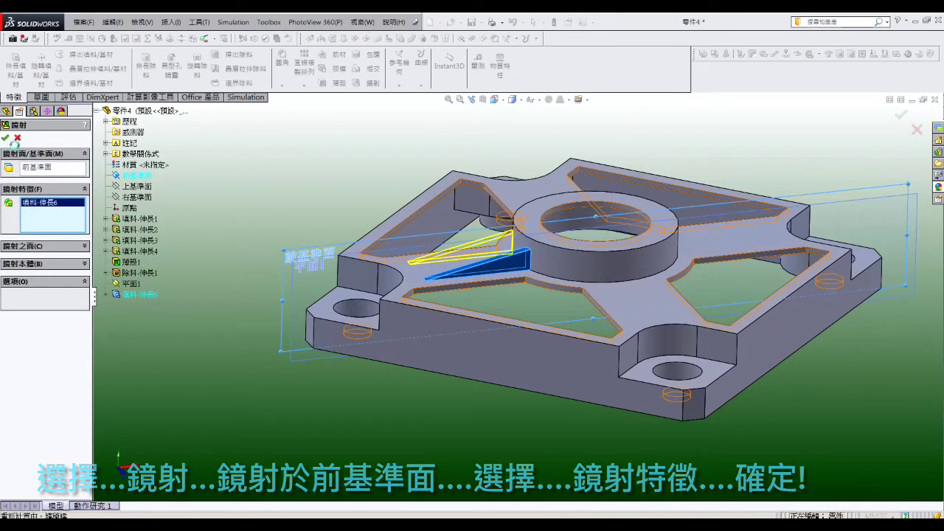
pyautogui.click(303, 86)
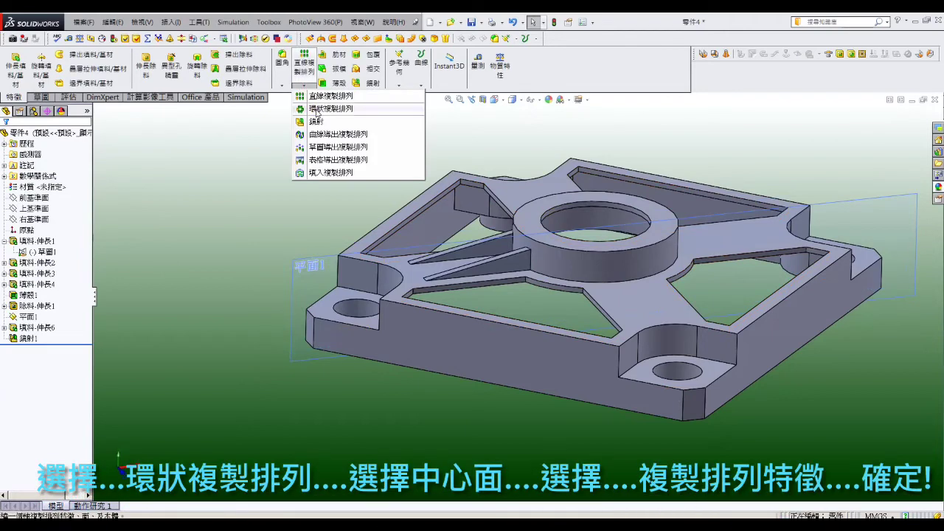
# Circular-pattern Boss-Extrude6 and Mirror1 four times over 360° around the ring's axis.
pyautogui.click(339, 108)
pyautogui.click(547, 264)
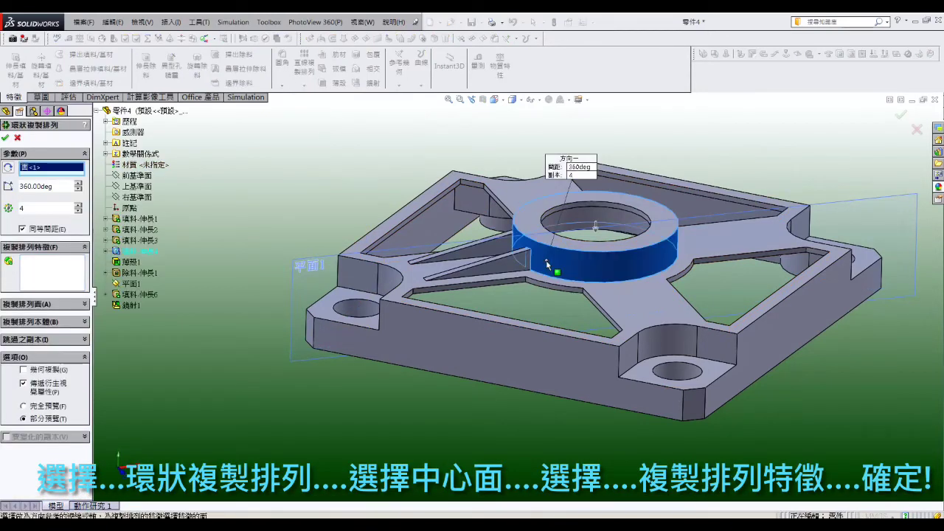
pyautogui.click(136, 294)
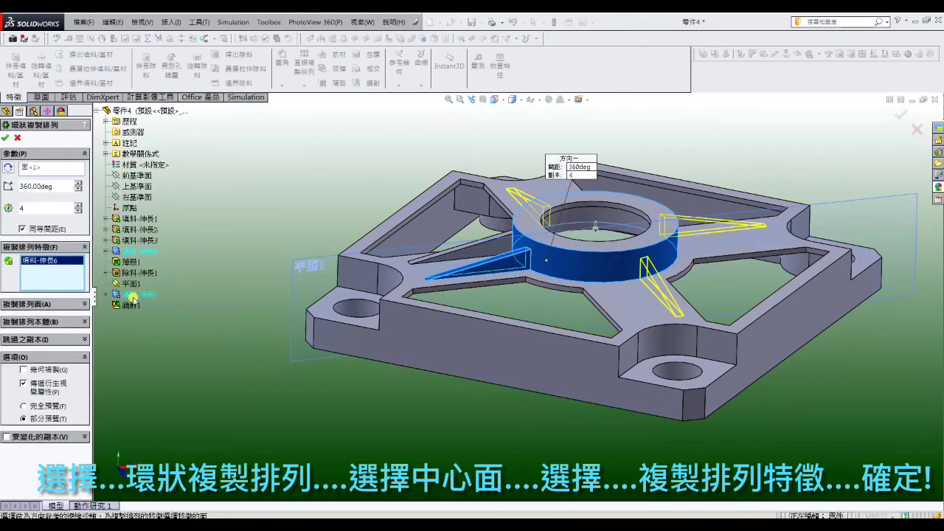
pyautogui.click(123, 306)
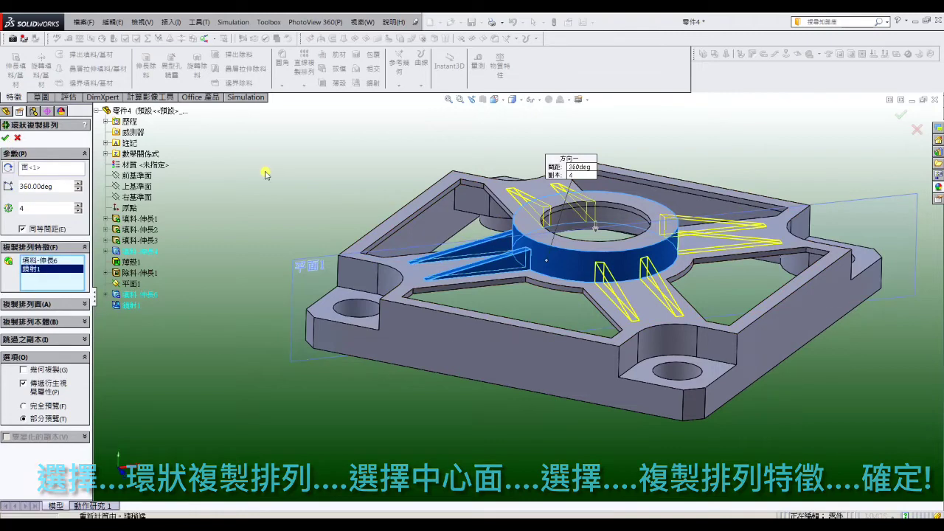
pyautogui.click(7, 139)
# Hide all reference planes and apply a green appearance to the whole part.
pyautogui.click(142, 22)
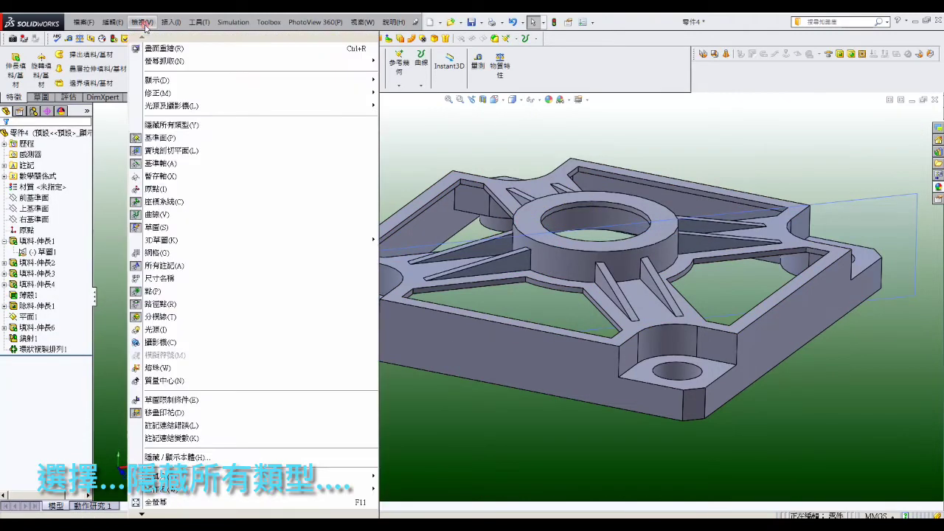
pyautogui.click(185, 148)
pyautogui.moveTo(185, 147)
pyautogui.mouseDown(button='middle')
pyautogui.moveTo(553, 257)
pyautogui.moveTo(638, 335)
pyautogui.moveTo(679, 253)
pyautogui.moveTo(642, 295)
pyautogui.moveTo(514, 274)
pyautogui.moveTo(644, 381)
pyautogui.mouseUp(button='middle')
pyautogui.click(644, 381)
pyautogui.rightClick(644, 381)
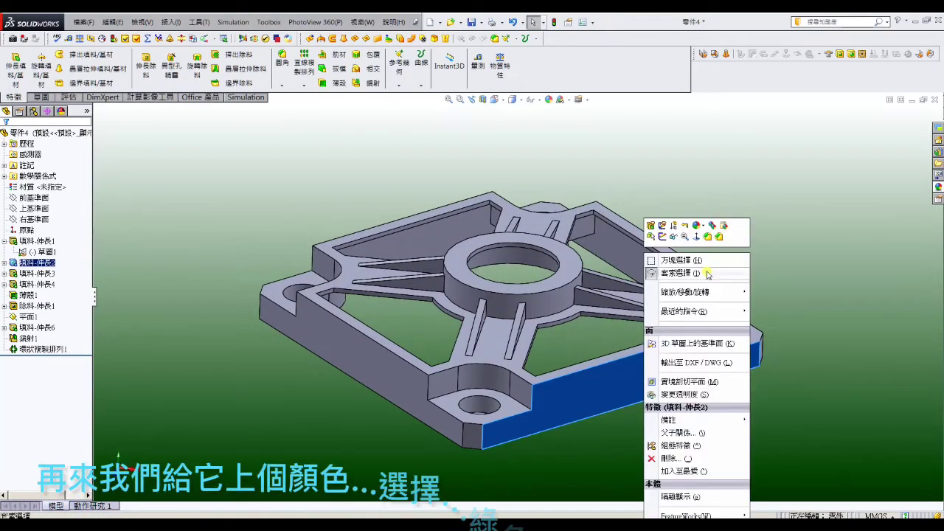
pyautogui.click(699, 225)
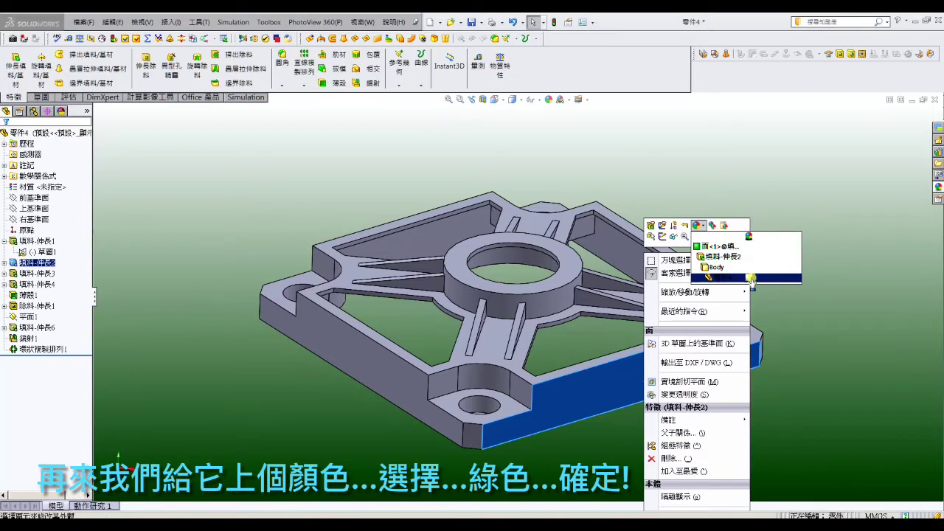
pyautogui.click(751, 278)
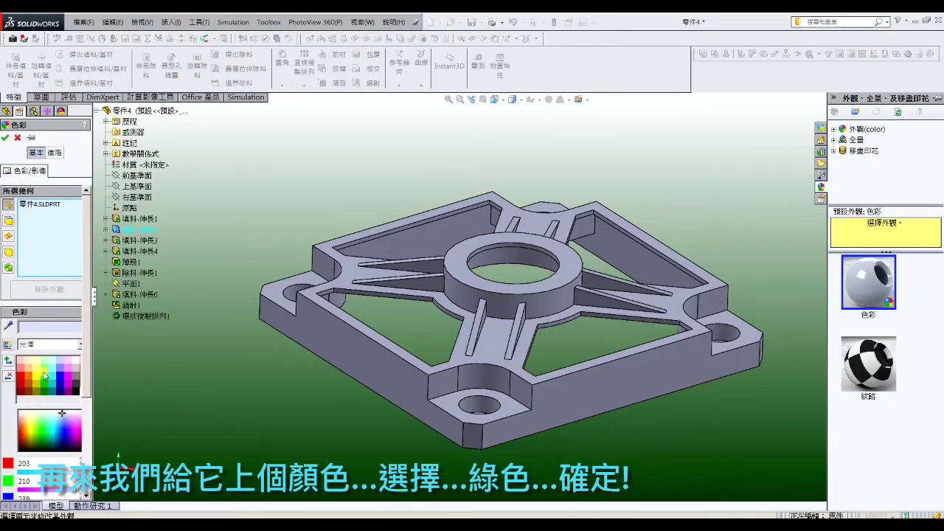
pyautogui.click(44, 378)
pyautogui.click(4, 138)
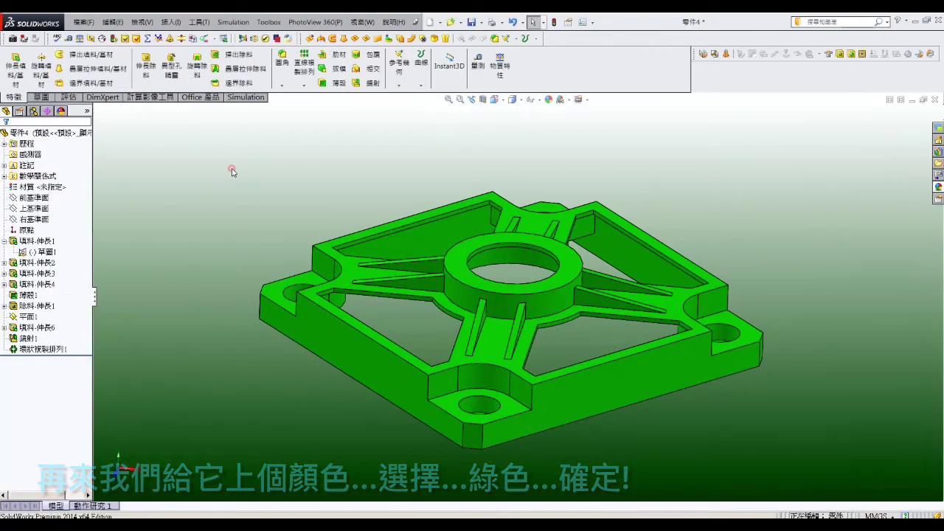
pyautogui.moveTo(596, 374)
pyautogui.mouseDown(button='middle')
pyautogui.moveTo(596, 387)
pyautogui.moveTo(561, 401)
pyautogui.moveTo(574, 337)
pyautogui.mouseUp(button='middle')
pyautogui.doubleClick(536, 399)
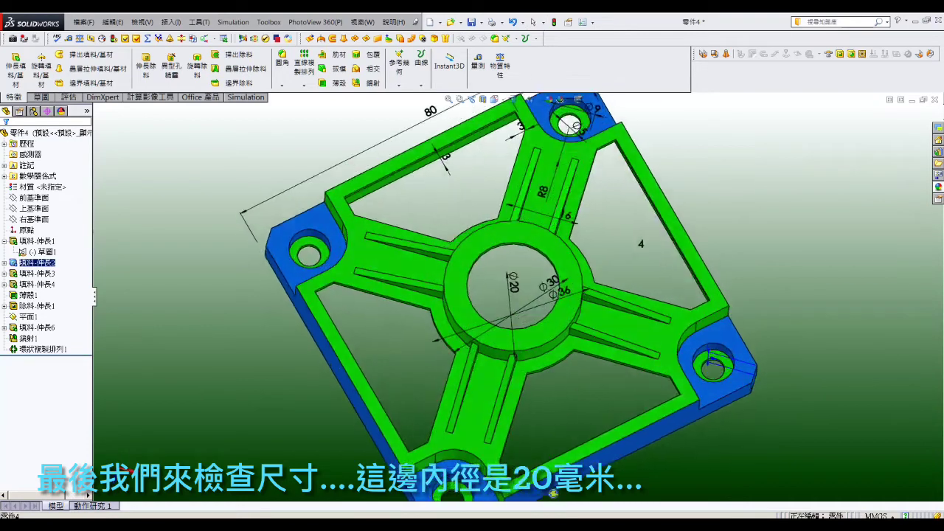
pyautogui.moveTo(531, 314); pyautogui.dragTo(523, 302, button='middle')
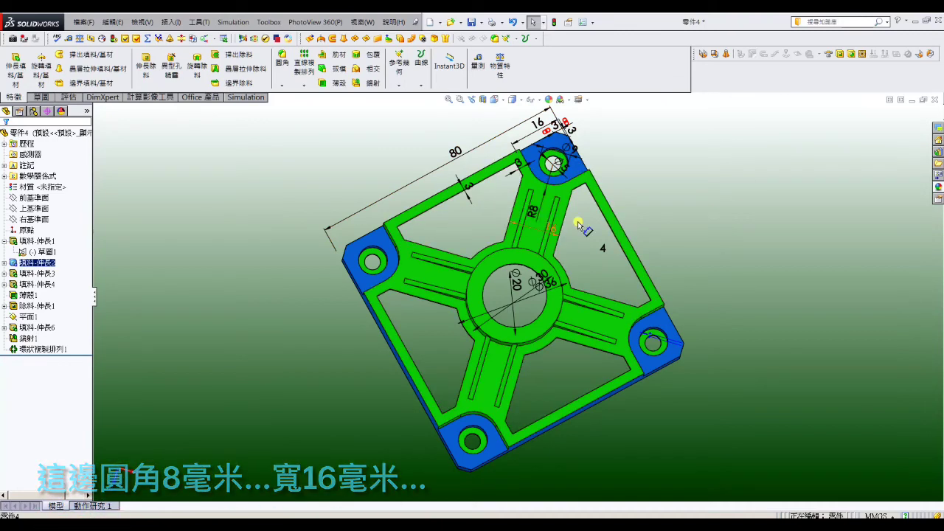
pyautogui.moveTo(696, 290); pyautogui.dragTo(650, 330, button='middle')
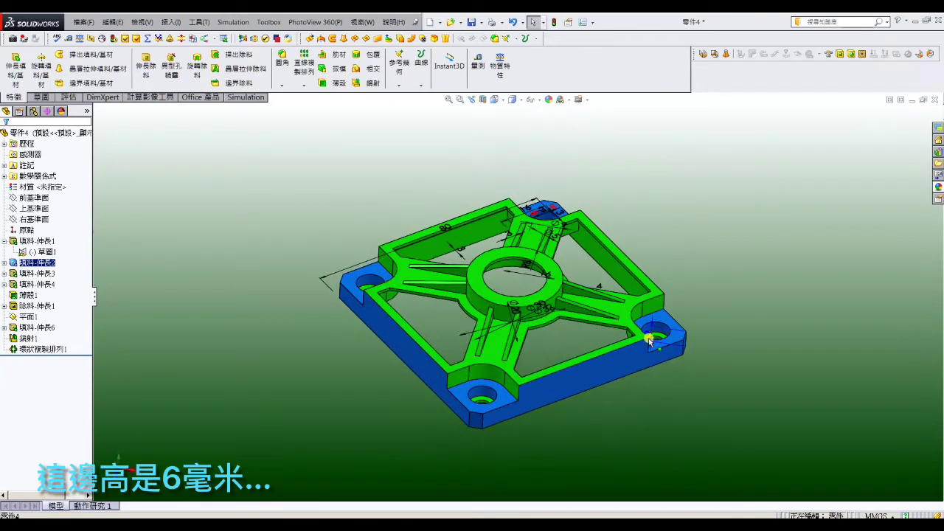
pyautogui.click(737, 254)
pyautogui.moveTo(738, 255); pyautogui.dragTo(713, 320, button='middle')
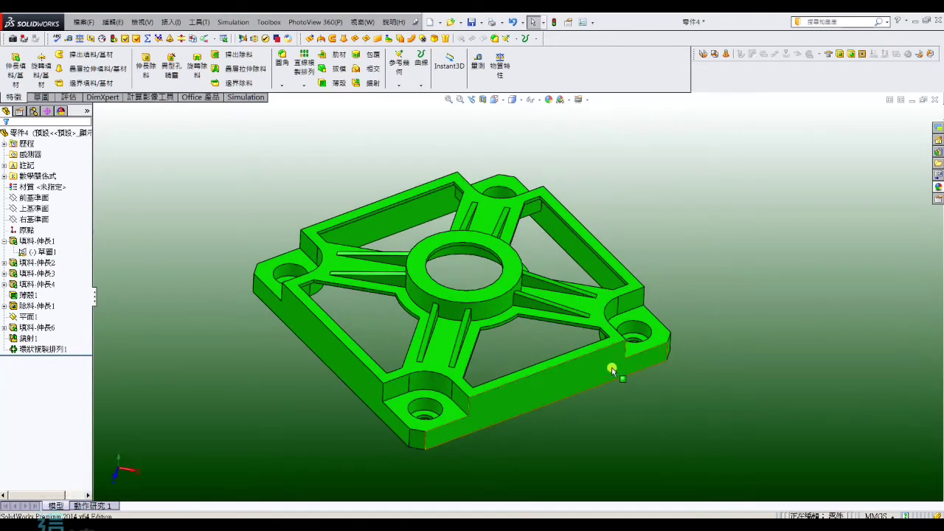
pyautogui.click(612, 369)
pyautogui.moveTo(612, 371); pyautogui.dragTo(489, 380, button='middle')
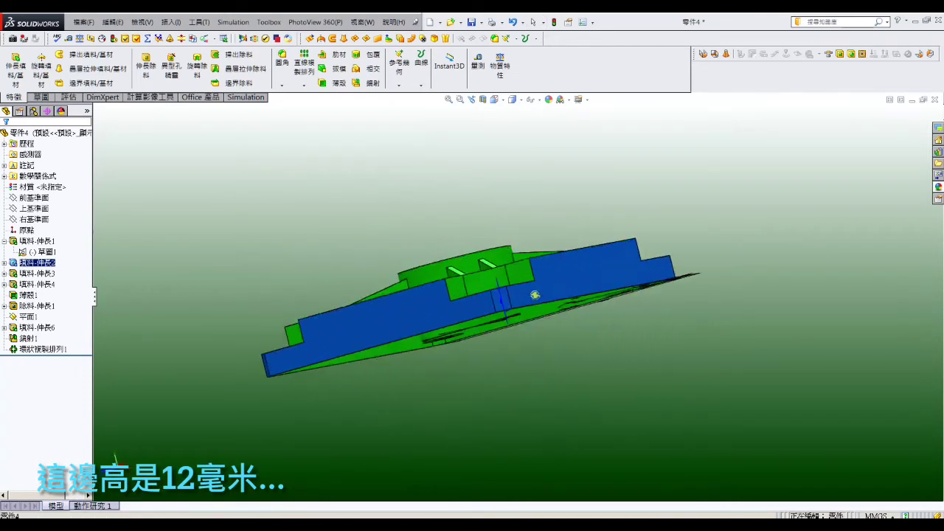
pyautogui.click(582, 400)
pyautogui.click(371, 357)
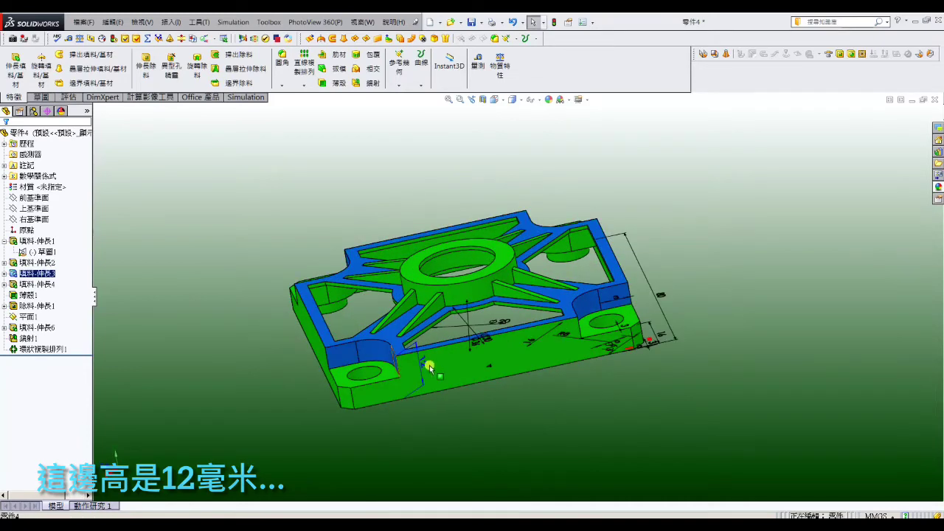
pyautogui.click(484, 411)
pyautogui.click(470, 298)
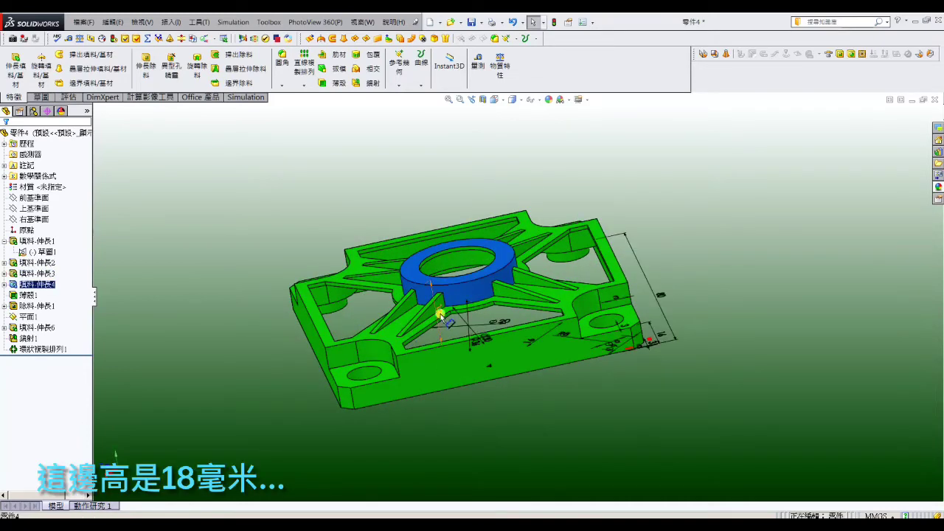
pyautogui.click(735, 249)
pyautogui.moveTo(735, 248); pyautogui.dragTo(708, 291, button='middle')
pyautogui.scroll(-5, 472, 323)
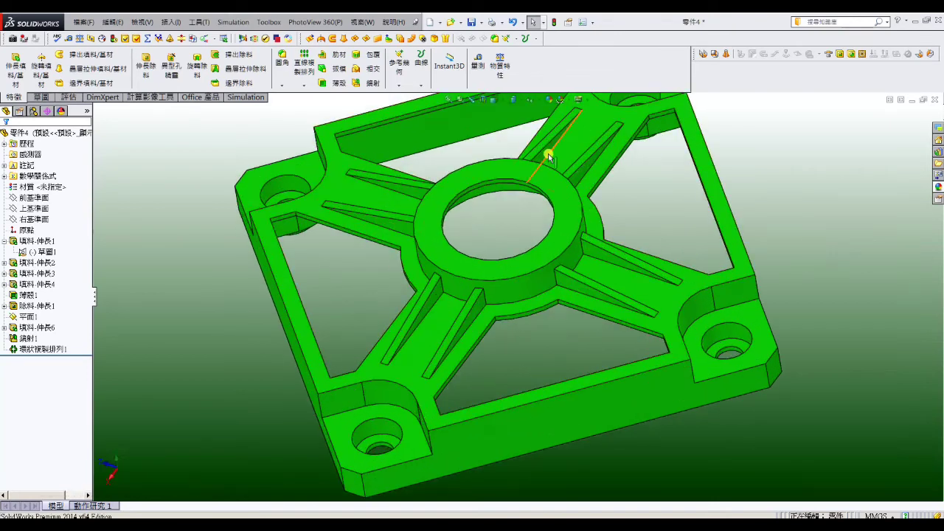
pyautogui.click(546, 154)
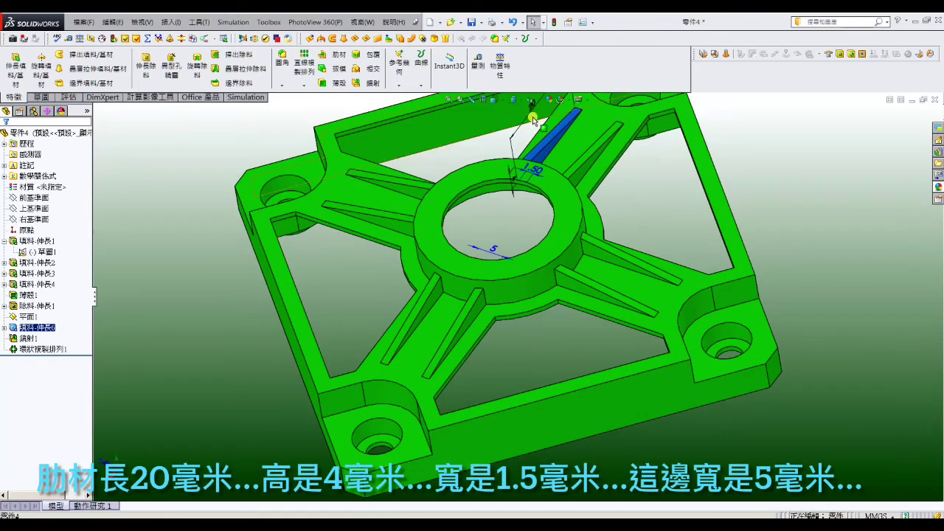
pyautogui.scroll(3, 533, 117)
pyautogui.scroll(1, 531, 161)
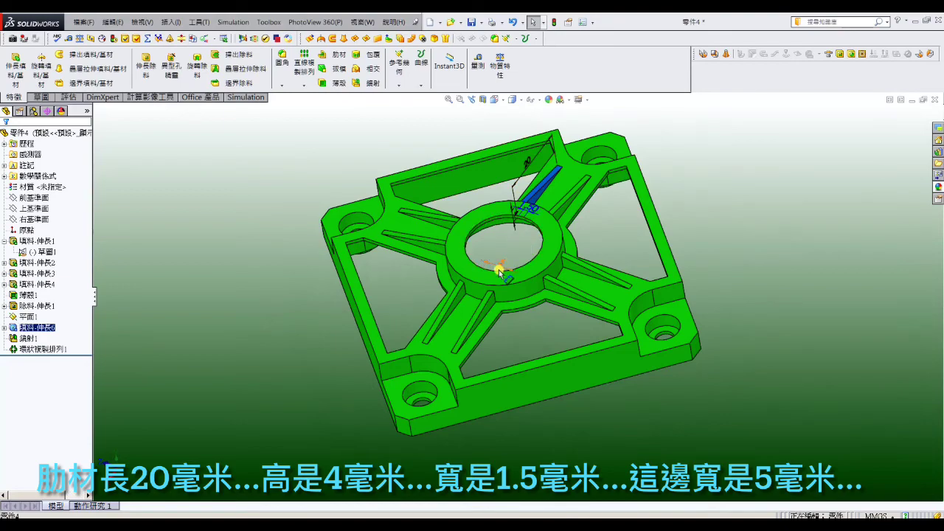
pyautogui.click(711, 203)
pyautogui.moveTo(725, 270)
pyautogui.mouseDown(button='middle')
pyautogui.moveTo(742, 273)
pyautogui.moveTo(750, 177)
pyautogui.moveTo(686, 246)
pyautogui.moveTo(551, 276)
pyautogui.moveTo(622, 389)
pyautogui.moveTo(698, 255)
pyautogui.mouseUp(button='middle')
pyautogui.scroll(2, 698, 254)
pyautogui.scroll(-2, 624, 155)
pyautogui.scroll(-1, 601, 175)
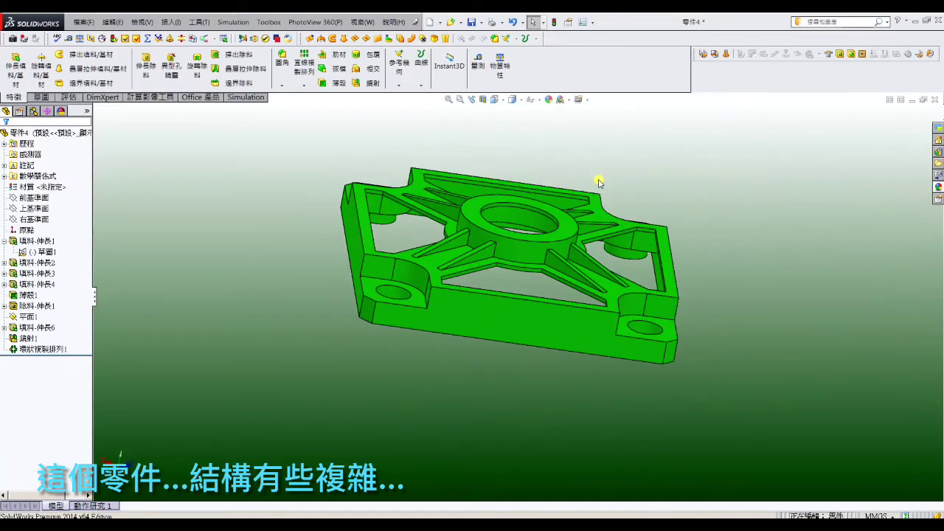
pyautogui.moveTo(565, 280)
pyautogui.mouseDown(button='middle')
pyautogui.moveTo(543, 136)
pyautogui.moveTo(523, 291)
pyautogui.moveTo(627, 269)
pyautogui.moveTo(582, 245)
pyautogui.moveTo(540, 361)
pyautogui.mouseUp(button='middle')
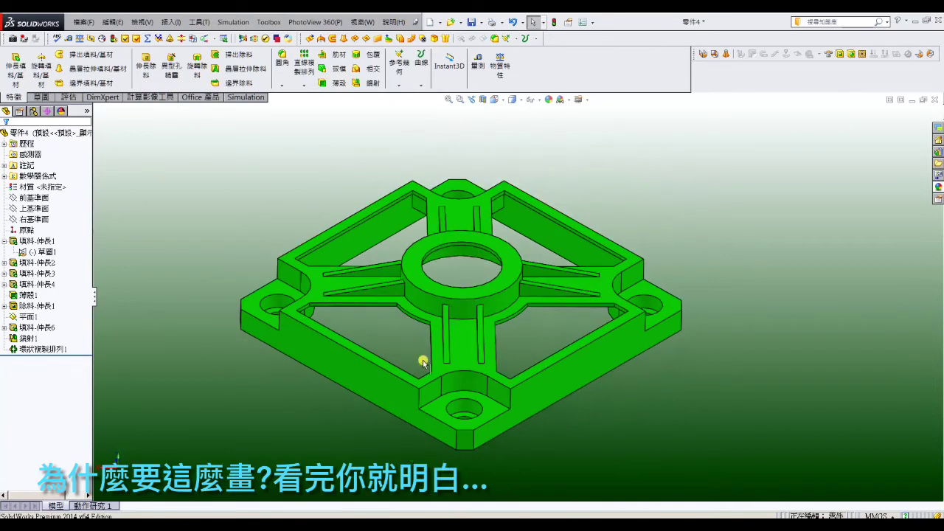
pyautogui.scroll(-2, 423, 362)
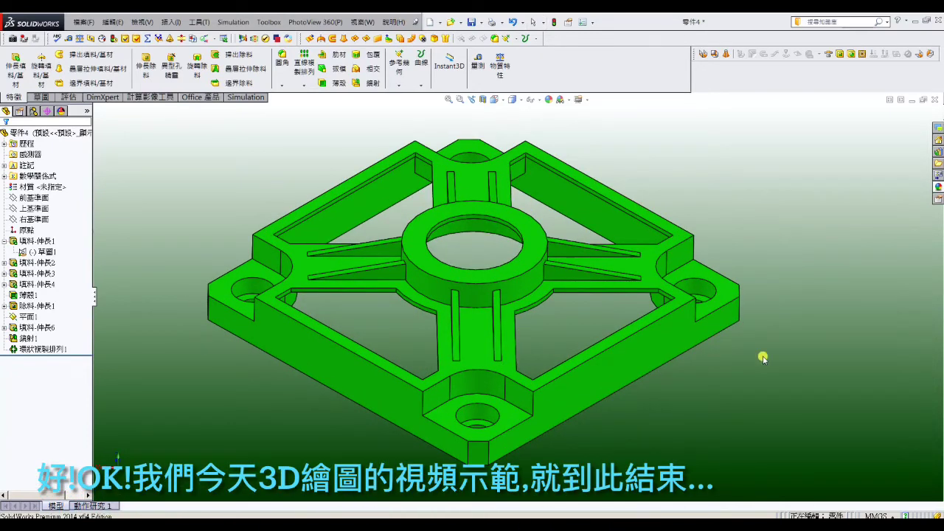
pyautogui.moveTo(763, 358); pyautogui.dragTo(816, 357, button='middle')
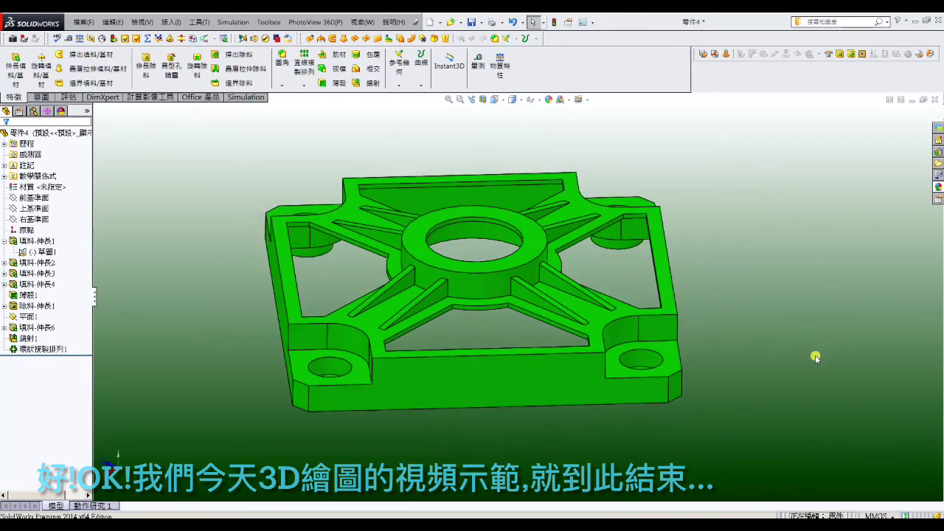
pyautogui.moveTo(771, 416)
pyautogui.mouseDown(button='middle')
pyautogui.moveTo(774, 219)
pyautogui.moveTo(802, 436)
pyautogui.moveTo(733, 261)
pyautogui.moveTo(571, 291)
pyautogui.moveTo(554, 384)
pyautogui.moveTo(558, 320)
pyautogui.moveTo(700, 164)
pyautogui.moveTo(633, 242)
pyautogui.moveTo(605, 255)
pyautogui.moveTo(527, 256)
pyautogui.mouseUp(button='middle')
pyautogui.scroll(-5, 597, 295)
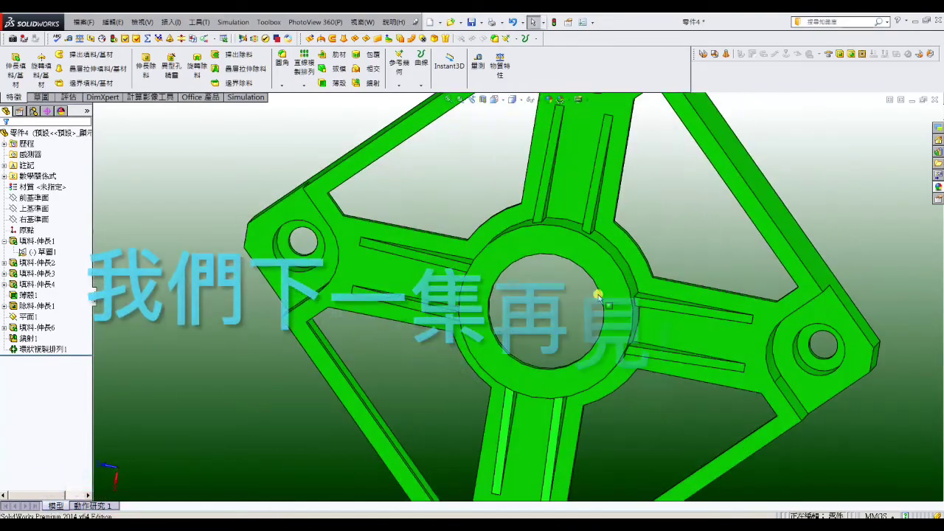
pyautogui.hotkey('ctrl', '7')
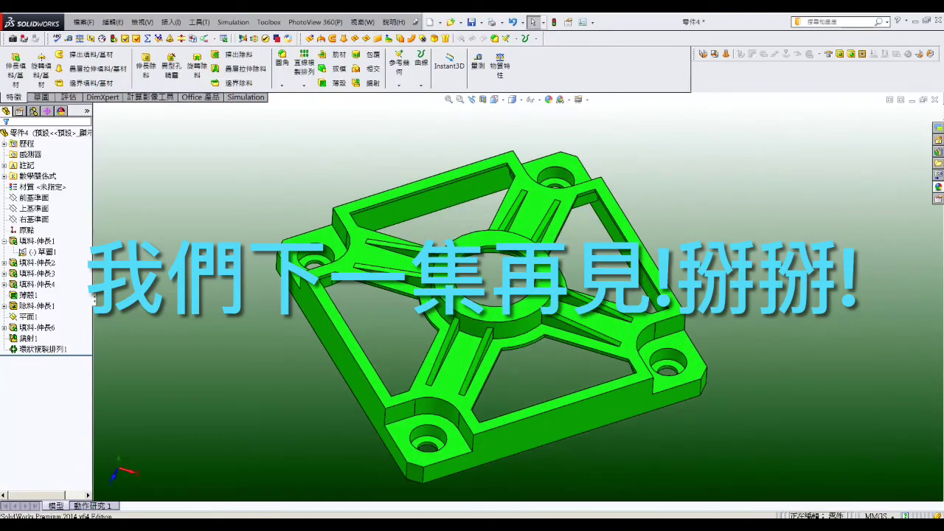